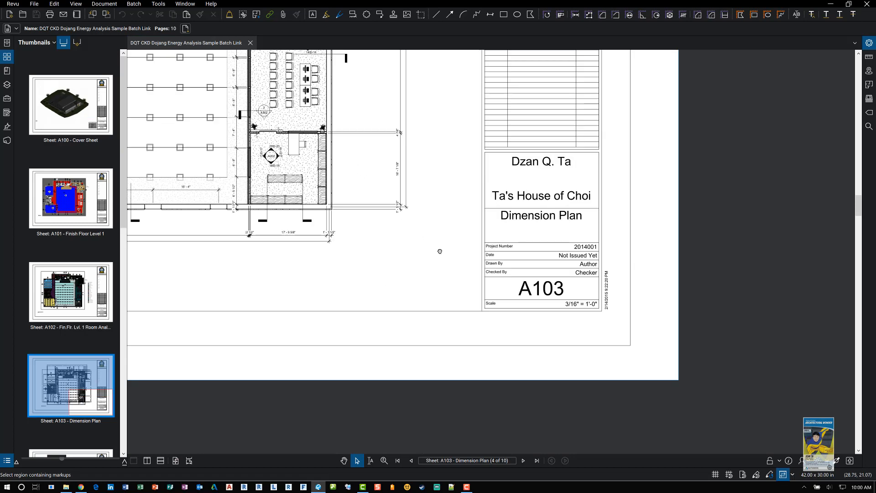
- Examine the elevation and section callouts and the title block's sheet number on the A103 Dimension Plan
left_click_drag(440, 251, 558, 360)
scroll(393, 263, "up", 1)
scroll(393, 263, "up", 3)
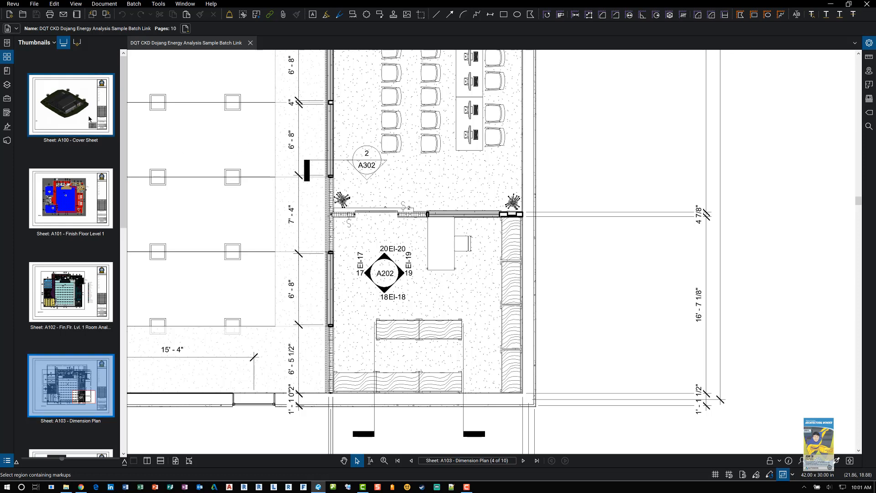
scroll(315, 158, "down", 1)
scroll(312, 155, "down", 1)
left_click_drag(440, 228, 274, 168)
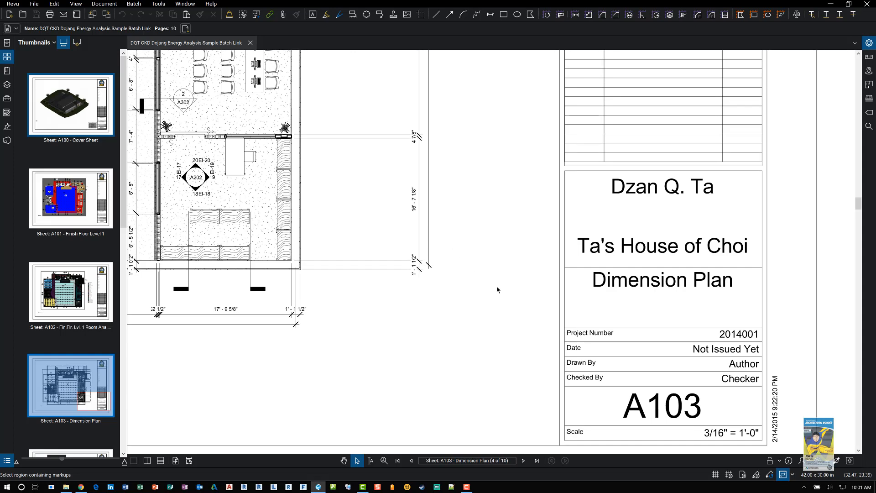
left_click_drag(513, 297, 467, 273)
left_click_drag(485, 310, 412, 273)
scroll(493, 313, "up", 5)
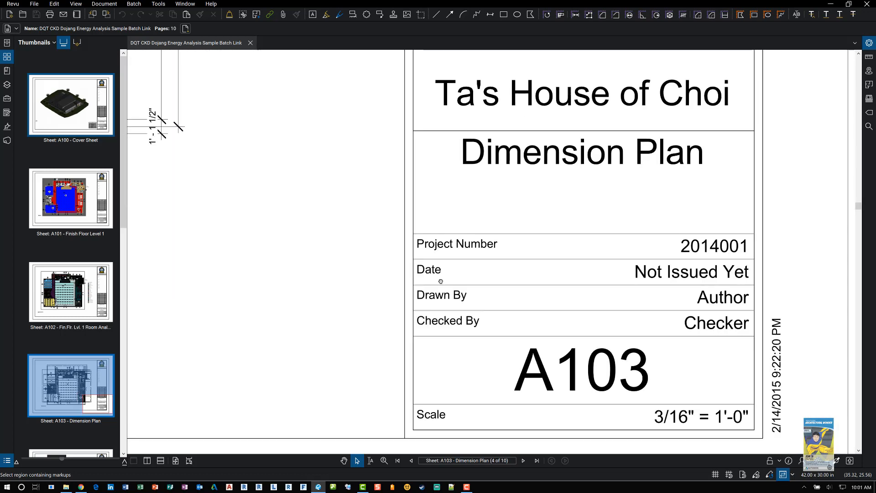
scroll(383, 247, "down", 2)
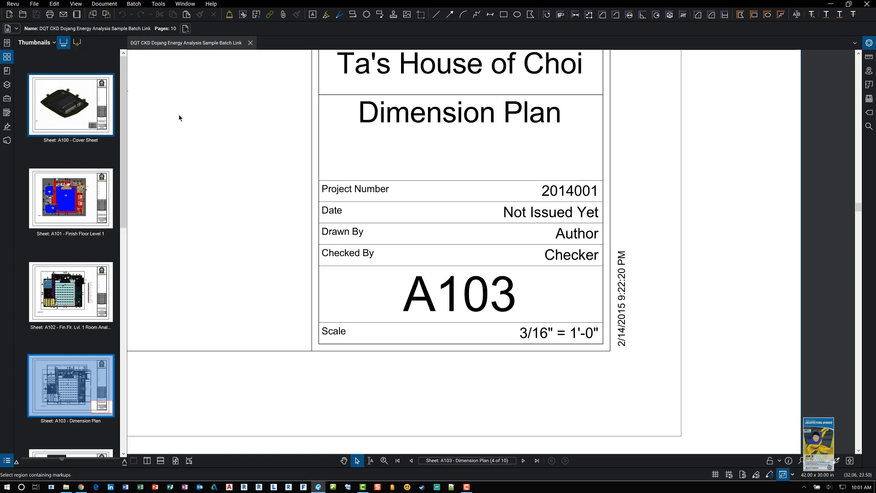
- Start a new batch link containing the currently open PDF and proceed to the search term setup
left_click(139, 4)
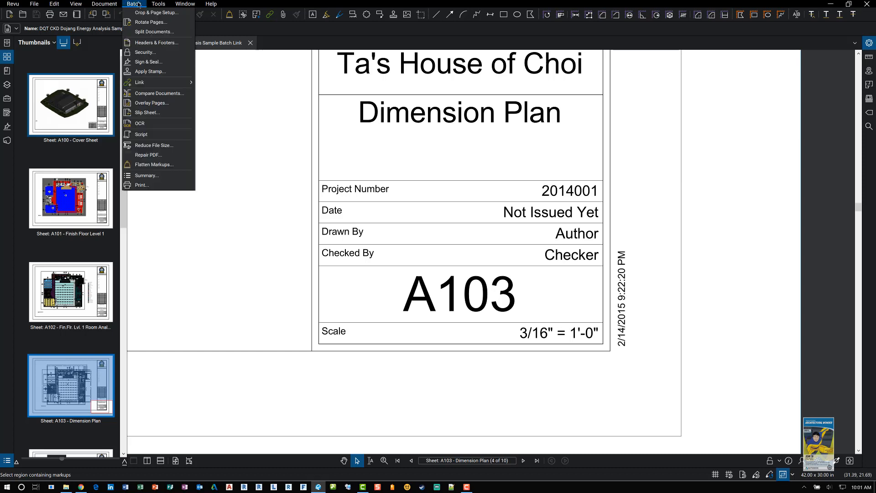
left_click(165, 82)
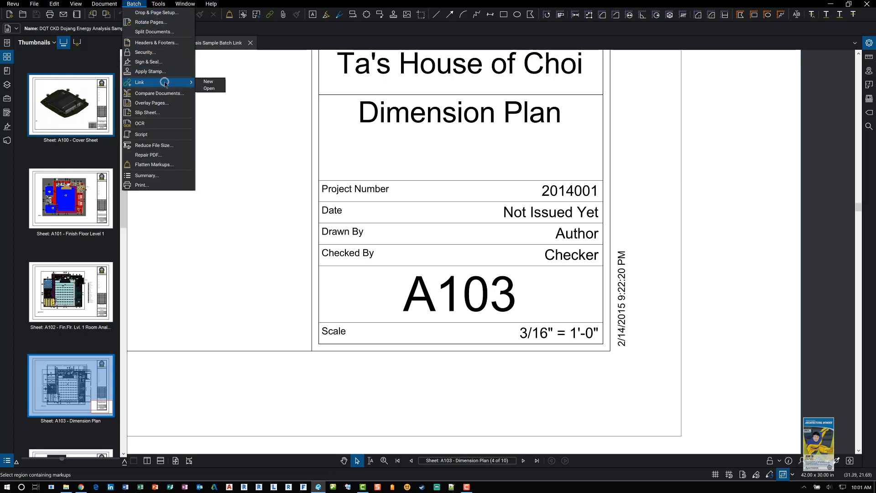
left_click(207, 82)
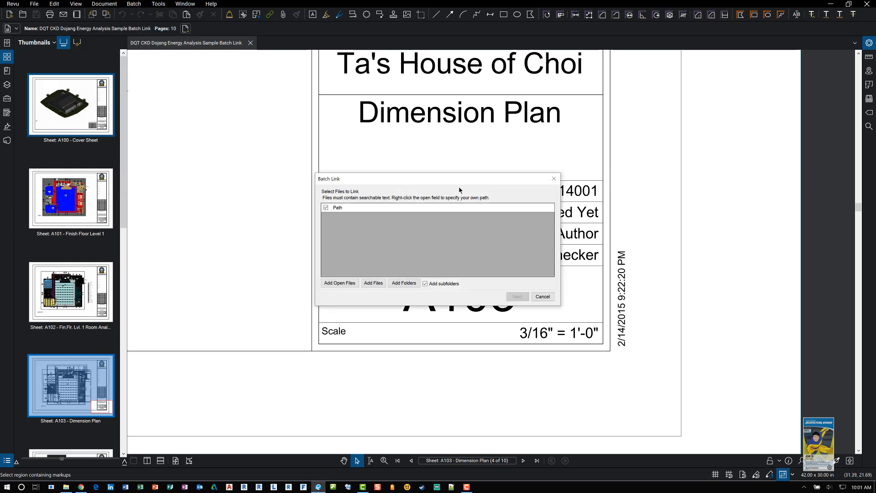
left_click(338, 283)
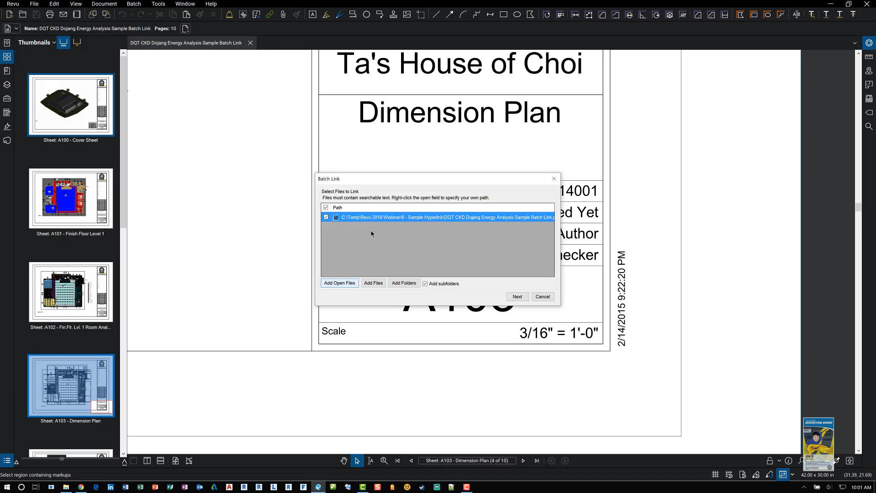
left_click(518, 298)
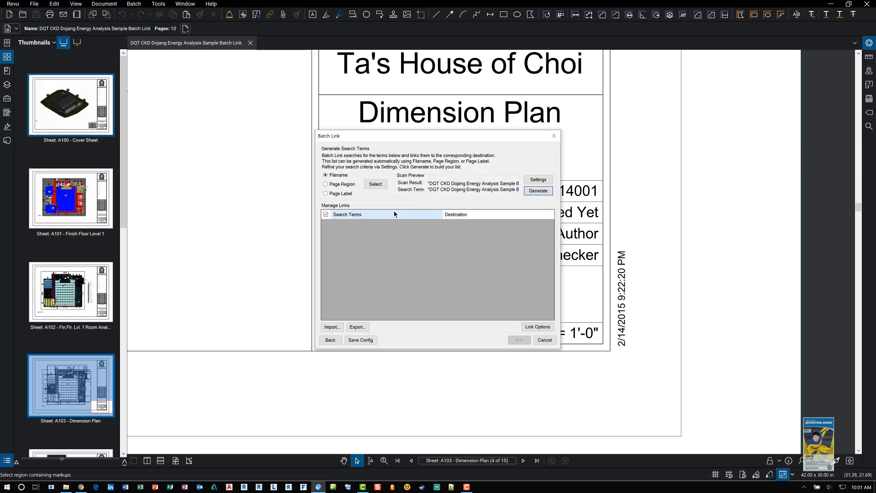
- Define the search terms by page region, using the title block cell around the sheet number A103
left_click(349, 185)
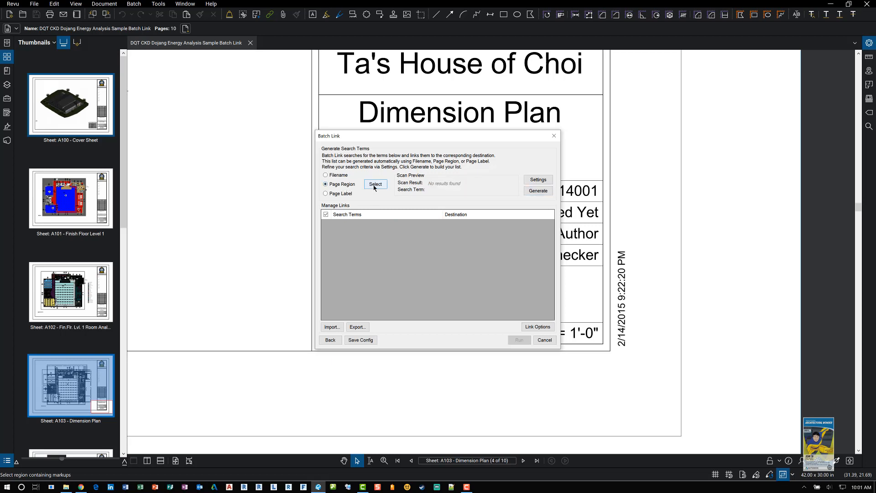
left_click(374, 185)
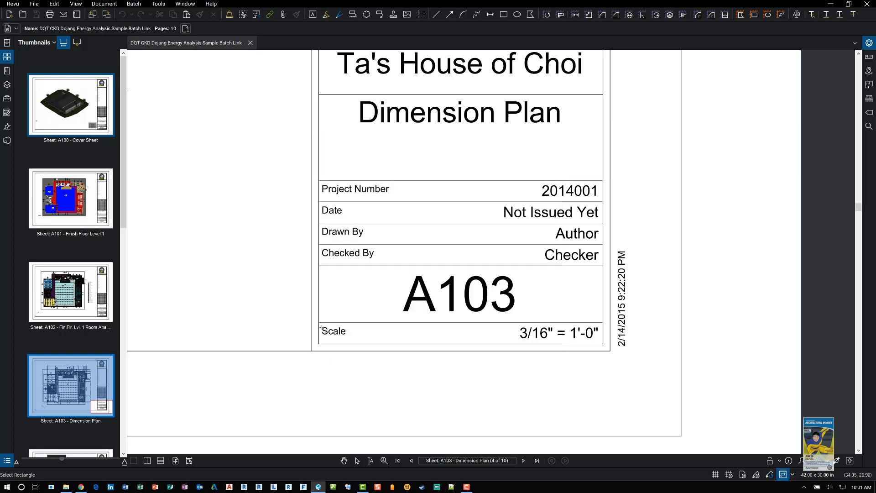
left_click_drag(319, 322, 602, 267)
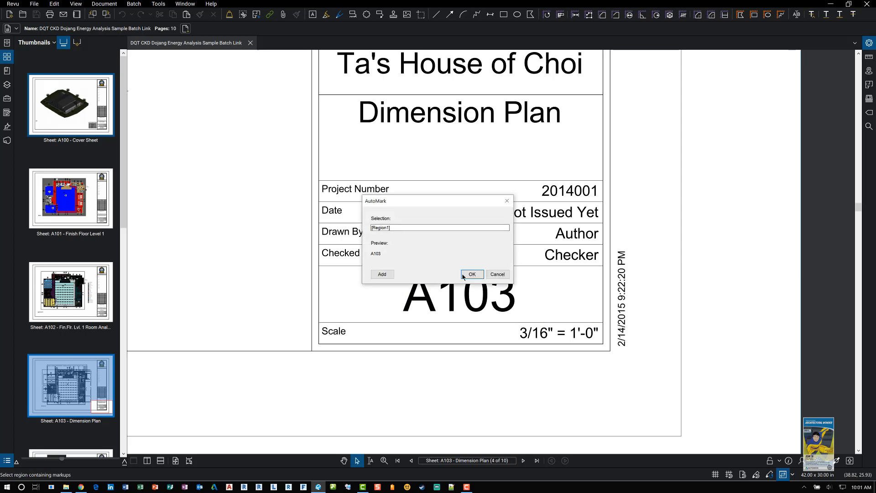
left_click(472, 274)
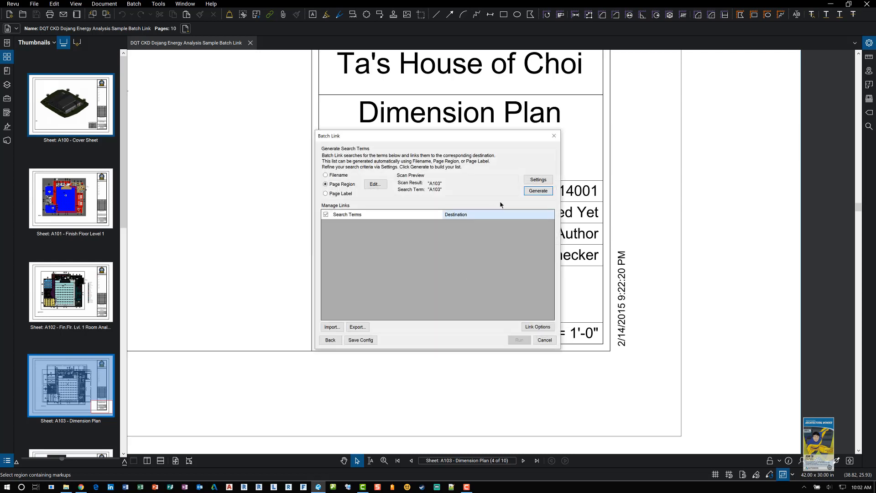
- Keep the search term filter mode at No filter, generate the link list and widen its Destination column
left_click(534, 180)
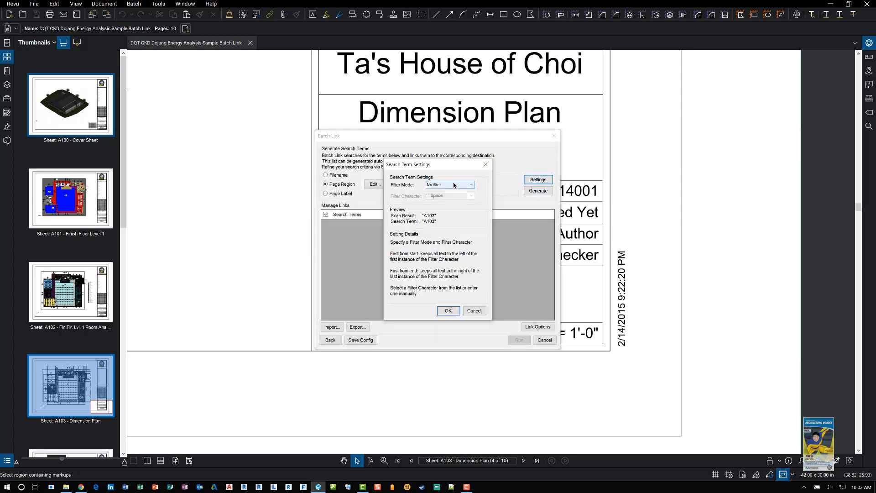
left_click(455, 184)
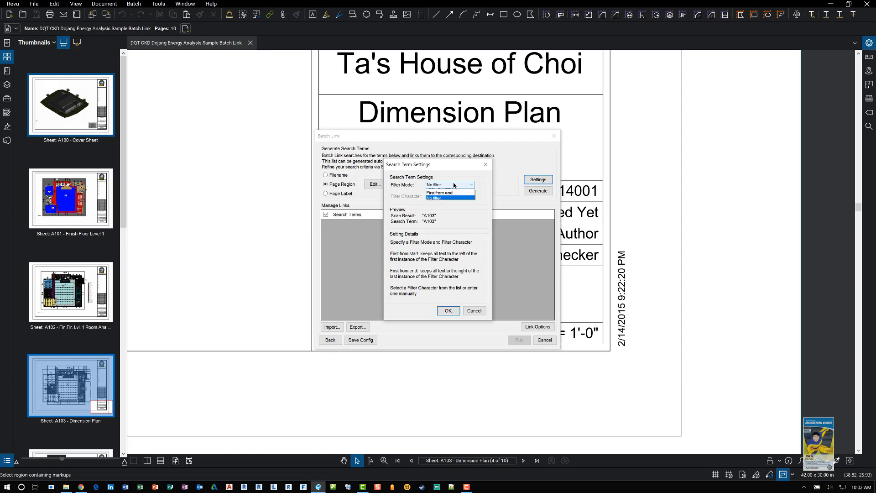
left_click(454, 185)
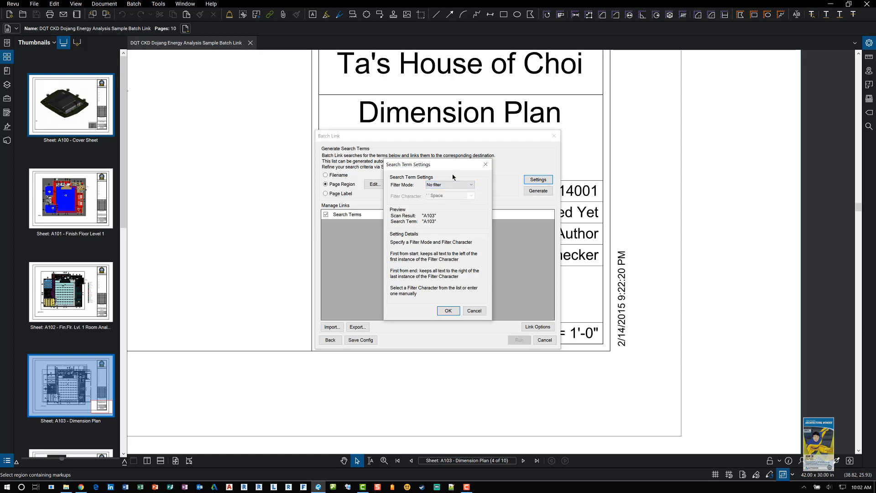
left_click(448, 310)
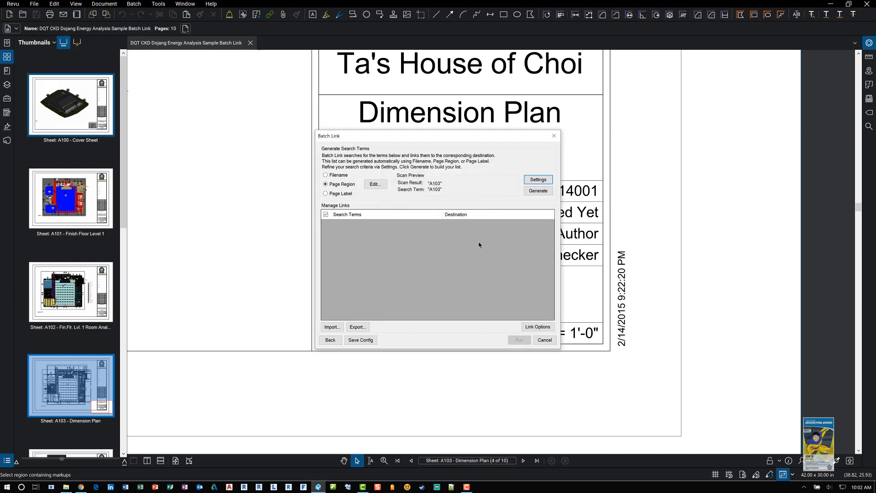
left_click(536, 191)
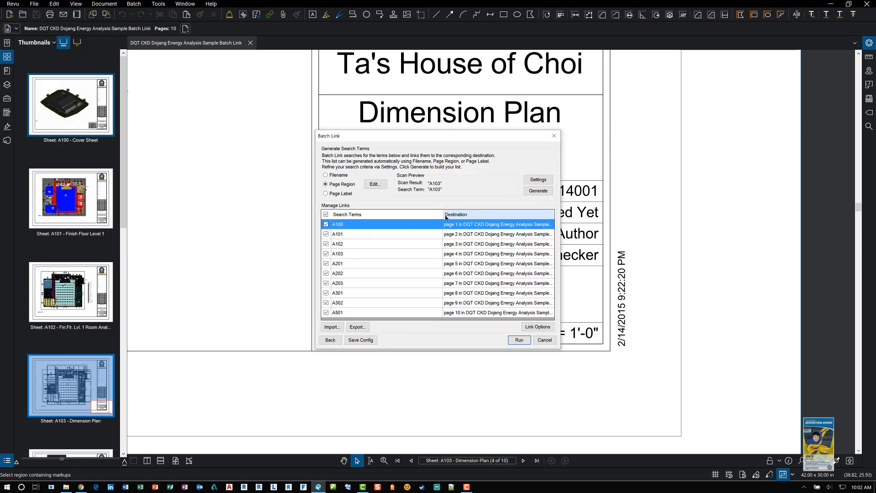
left_click_drag(442, 215, 376, 214)
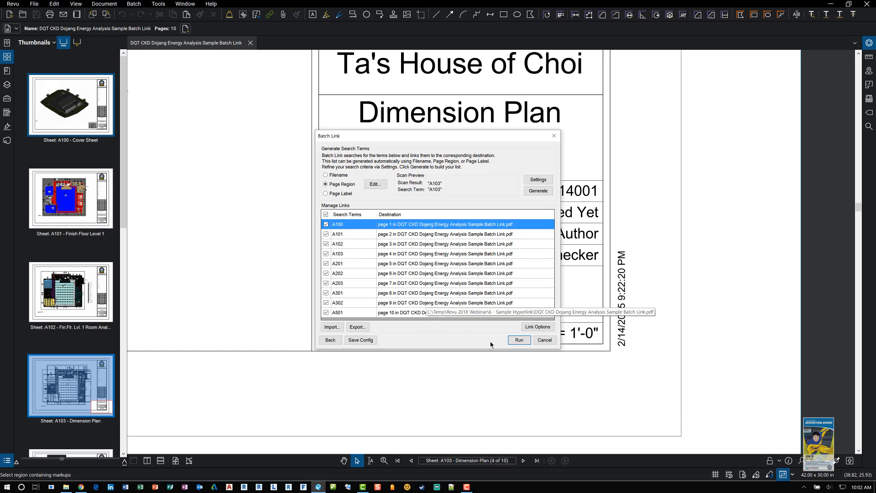
- Set the link options to include appearance properties with a red color and the Fill style
left_click(538, 328)
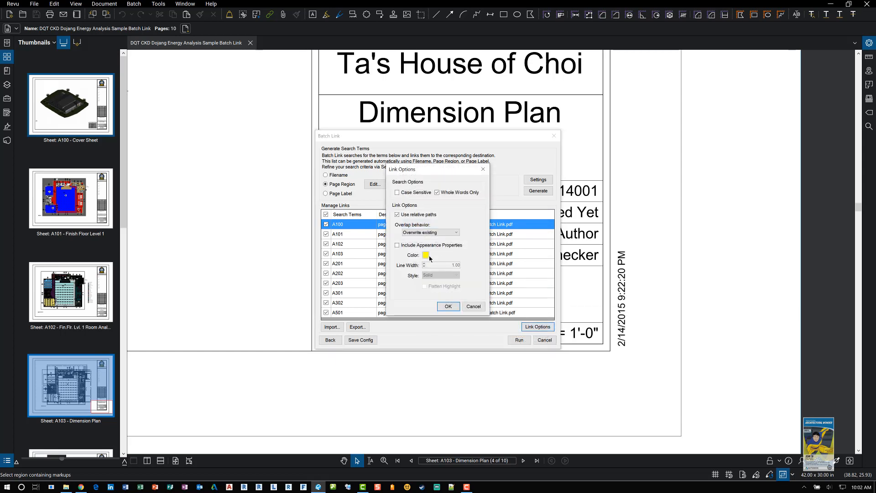
left_click(431, 247)
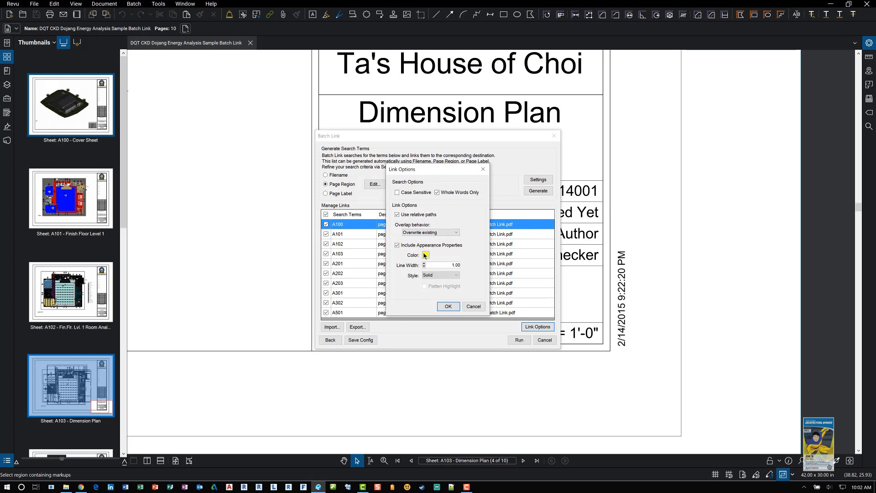
left_click(426, 254)
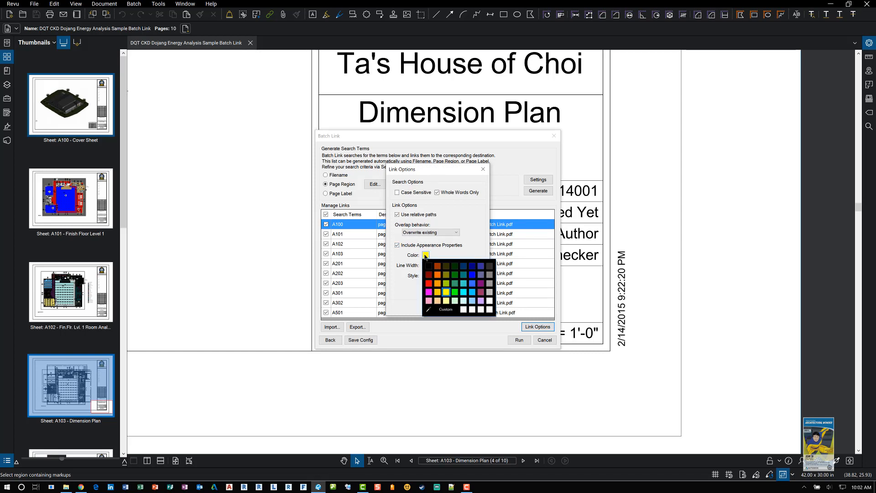
left_click(429, 284)
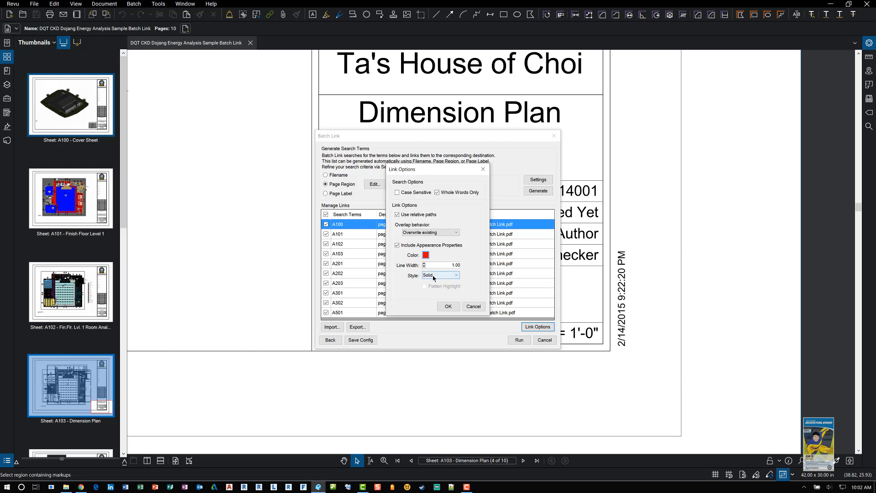
left_click(433, 276)
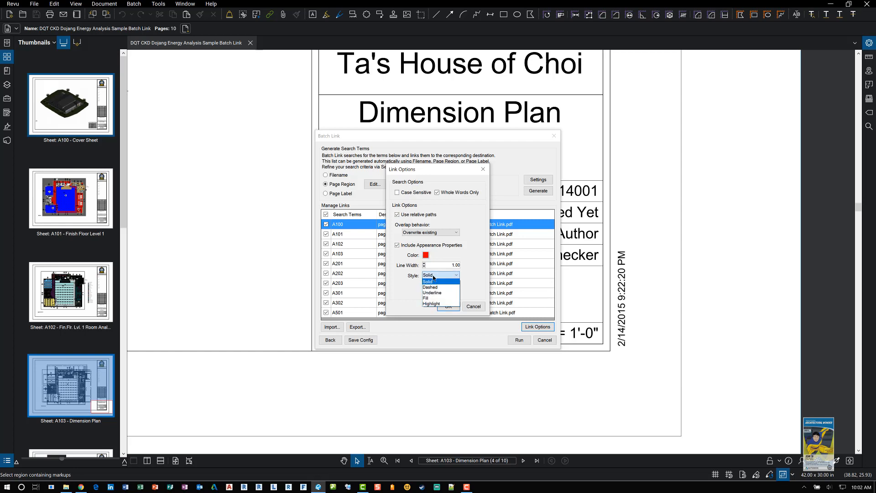
left_click(425, 298)
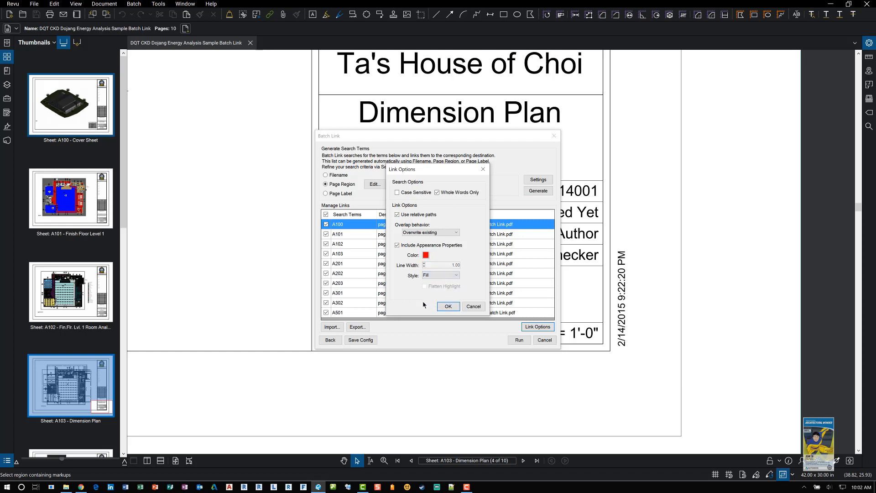
left_click(448, 307)
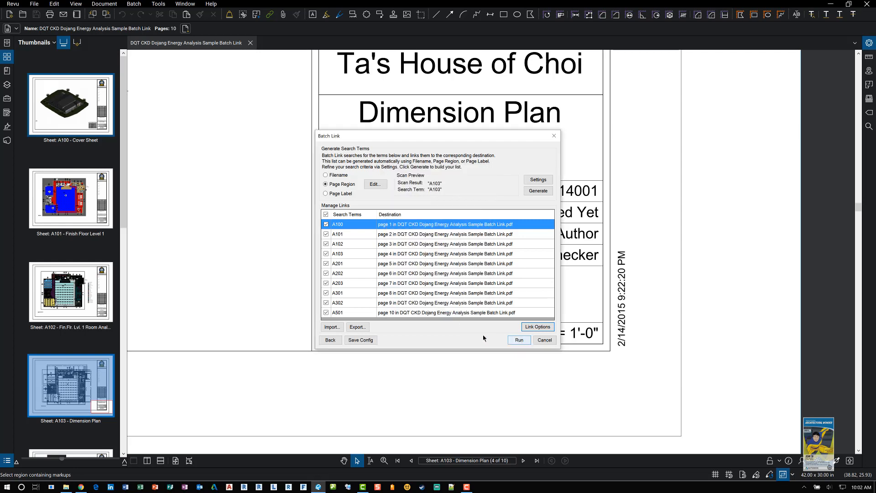
- Run the batch link for all listed sheets, then finish and close the summary
left_click(366, 329)
left_click(519, 341)
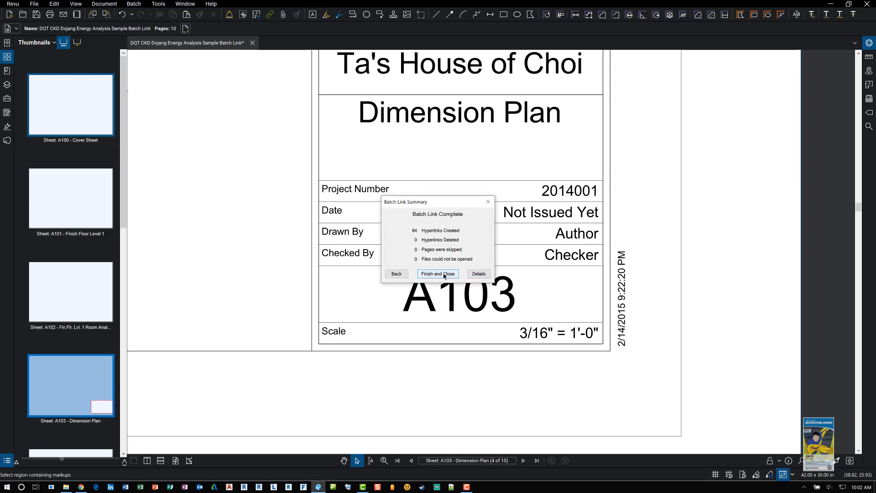
left_click(444, 274)
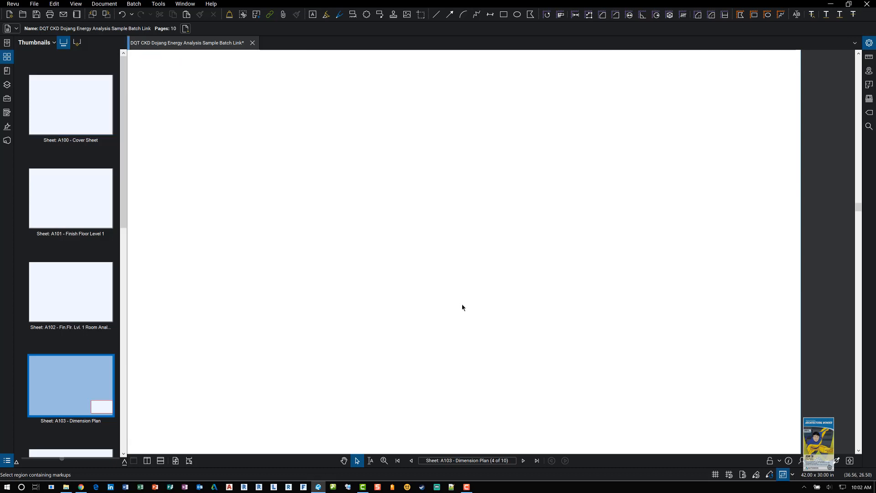
- Test the A202 hyperlink in the interior elevation callout of the room at the Dimension Plan's lower-right corner
scroll(408, 274, "down", 3)
left_click_drag(327, 228, 550, 350)
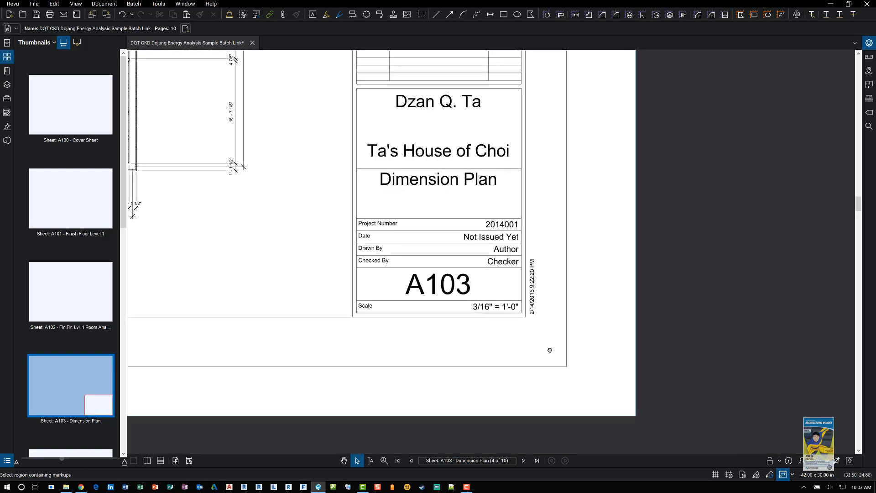
scroll(396, 284, "up", 5)
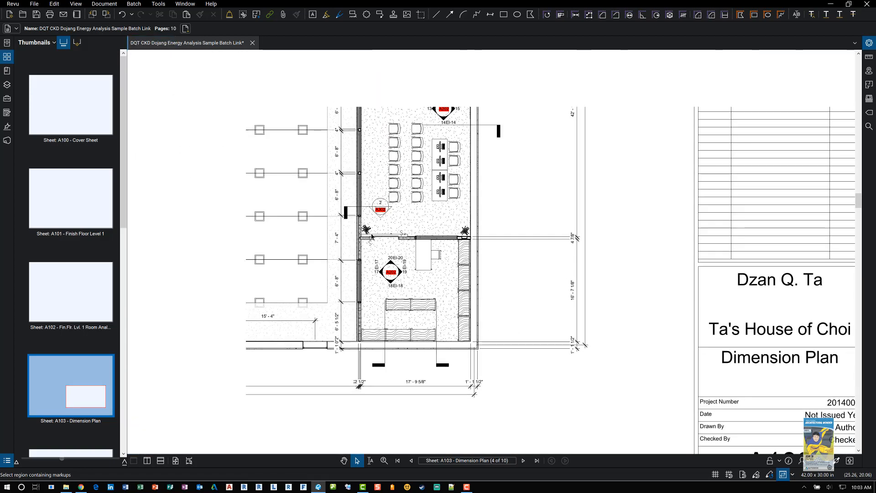
scroll(416, 257, "up", 3)
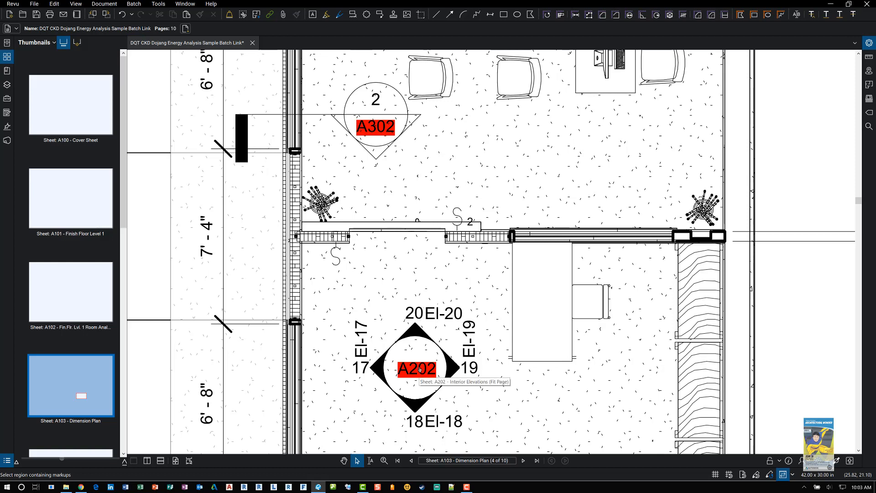
left_click(420, 369)
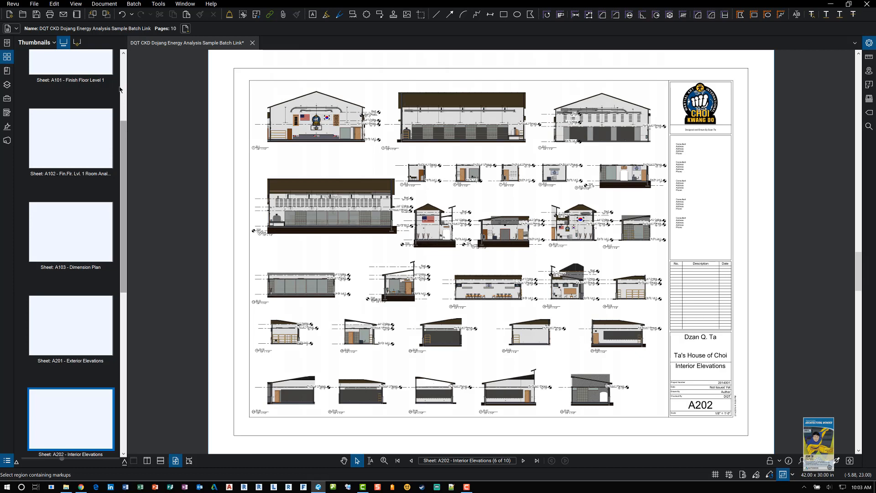
- Return to the A103 Dimension Plan sheet and examine the linked callouts in the plan's upper-left area
scroll(120, 89, "up", 3)
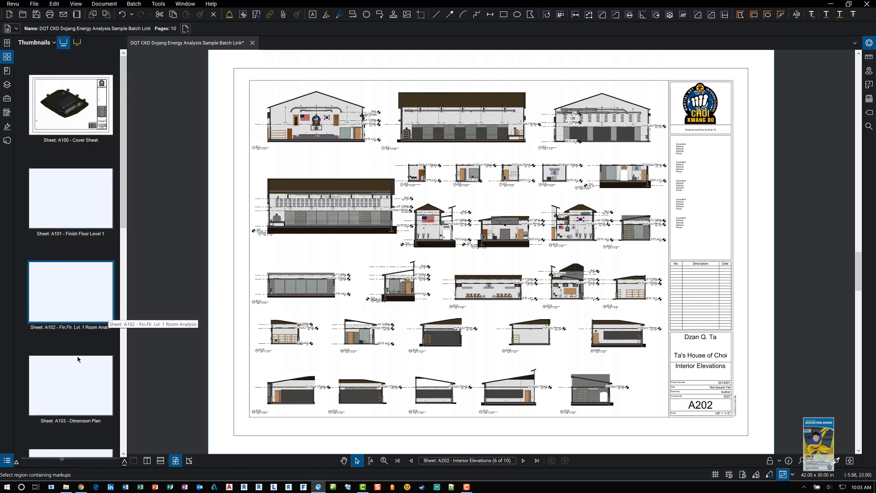
left_click(73, 380)
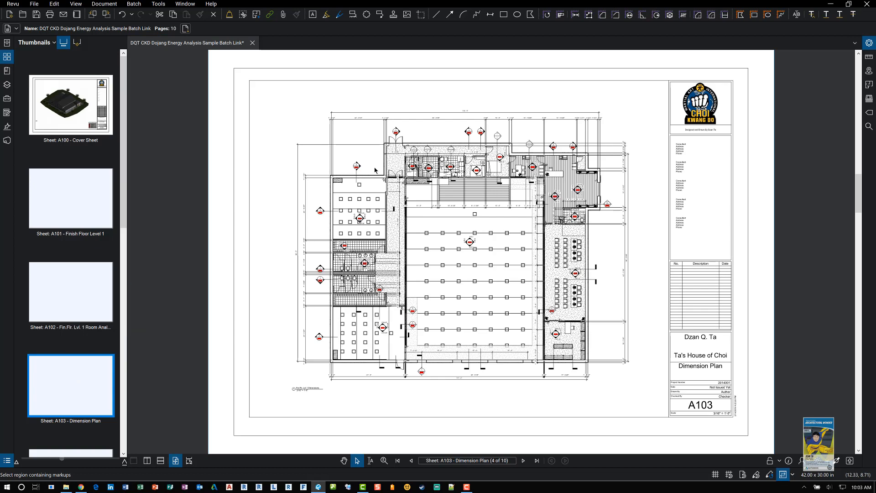
scroll(363, 178, "up", 5)
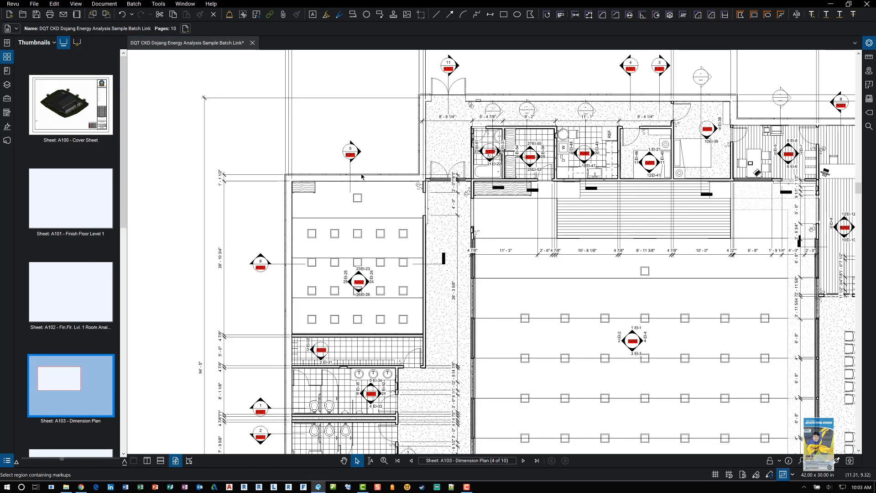
- Place a new hyperlink with the Hyperlink tool over the number 5 in the A301 section callout above the upper-left room
scroll(362, 177, "up", 1)
scroll(347, 143, "up", 5)
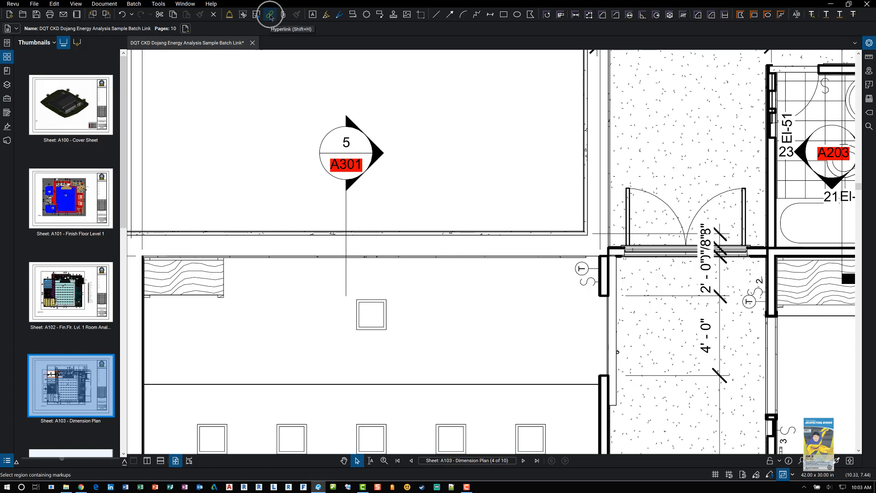
left_click(158, 4)
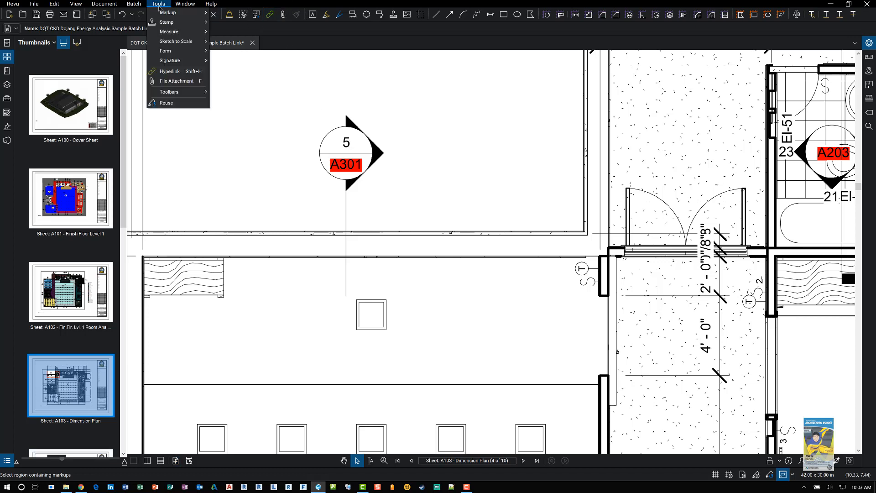
left_click(177, 73)
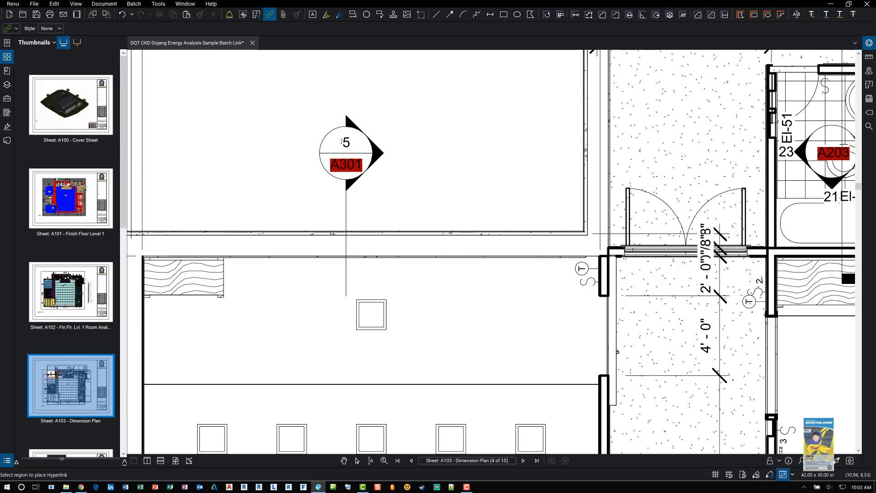
left_click_drag(346, 143, 346, 142)
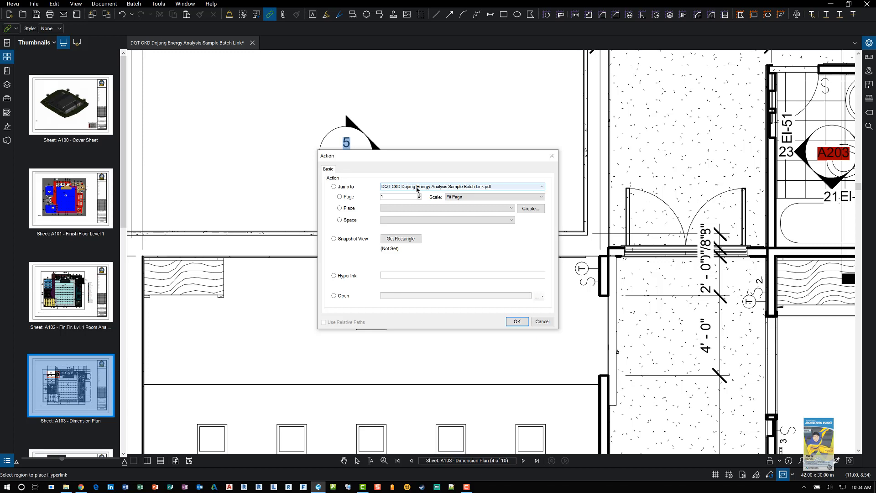
- Set the link's action to Snapshot View and move the Action dialog clear of the callout
left_click(417, 188)
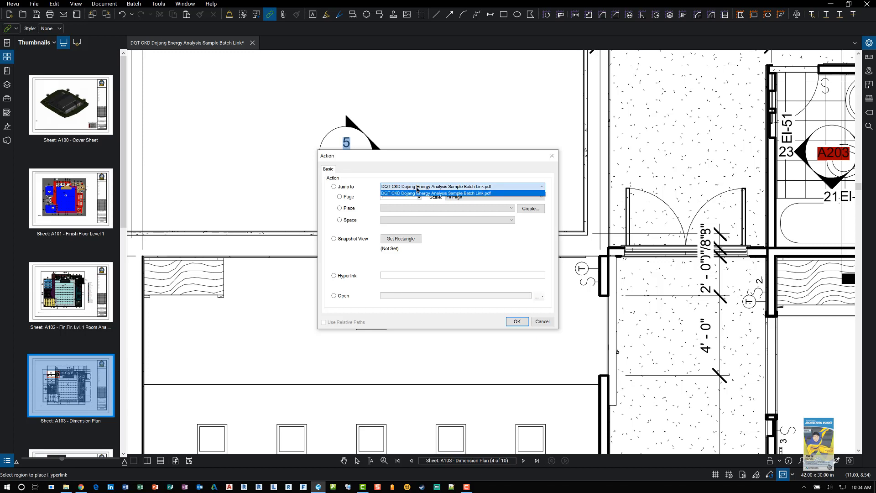
left_click(416, 192)
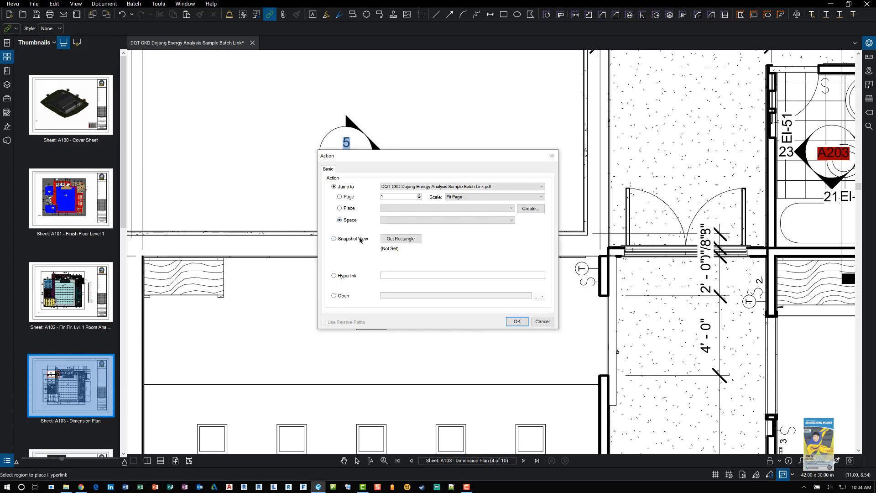
left_click_drag(355, 160, 371, 196)
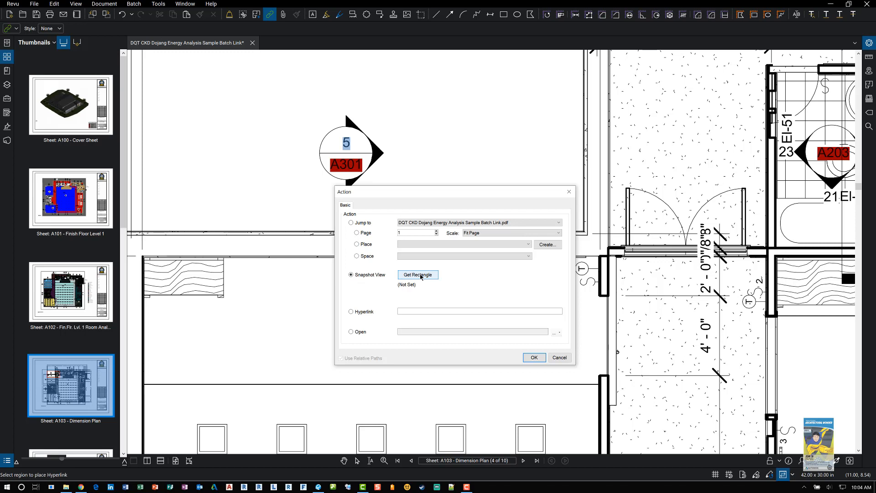
- Capture a rectangle about 660 by 231 around Section 5 on sheet A301 - Sections as the link's snapshot destination and accept the action
left_click(420, 276)
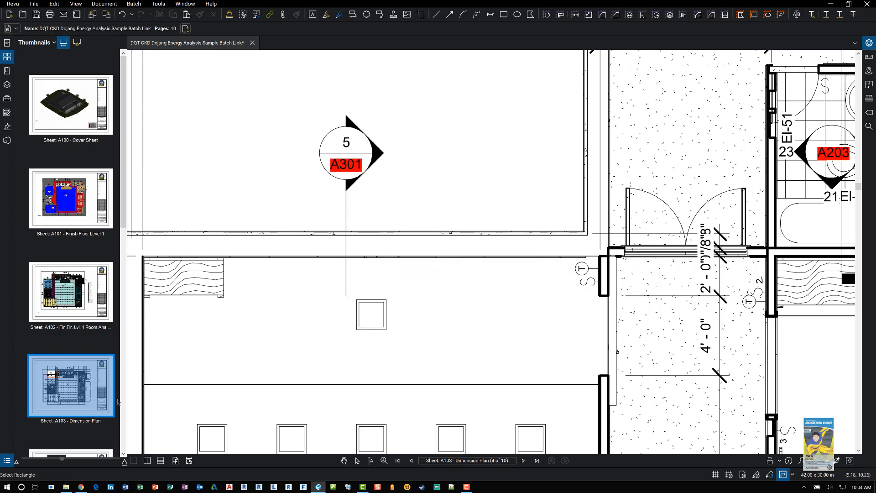
scroll(115, 410, "down", 5)
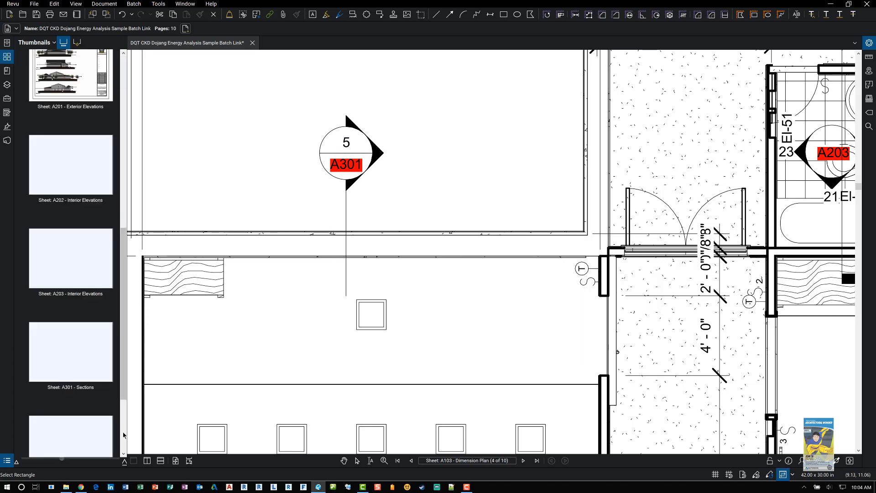
left_click(91, 353)
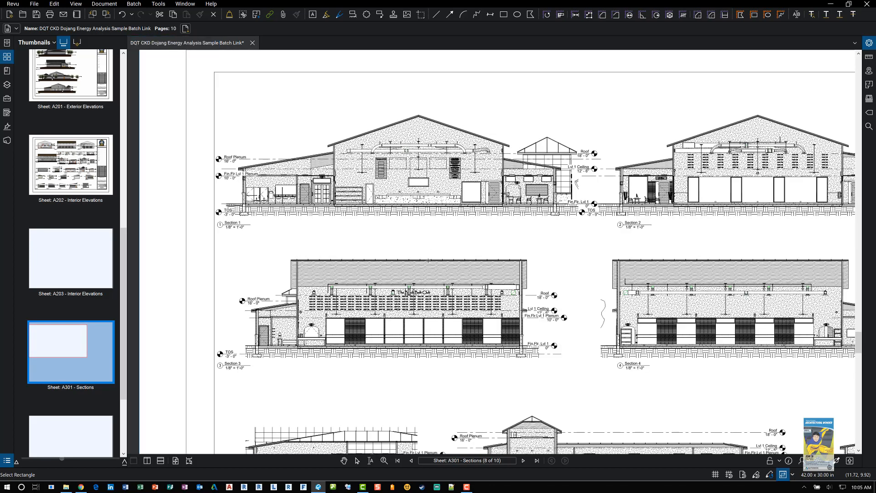
scroll(428, 260, "down", 2)
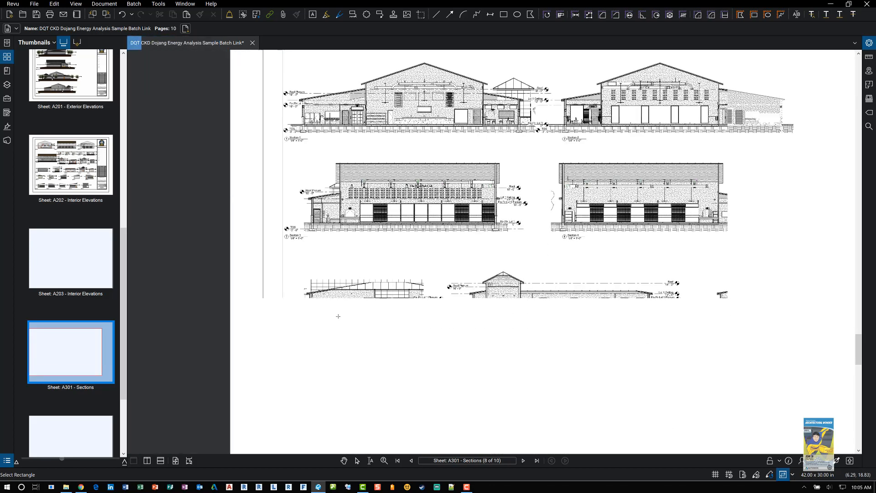
scroll(341, 334, "up", 1)
scroll(341, 333, "up", 2)
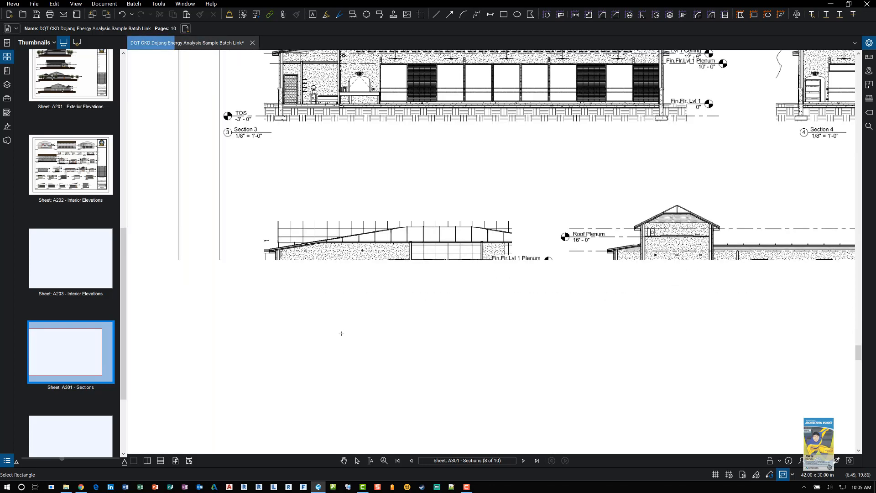
scroll(374, 309, "up", 1)
scroll(374, 312, "up", 1)
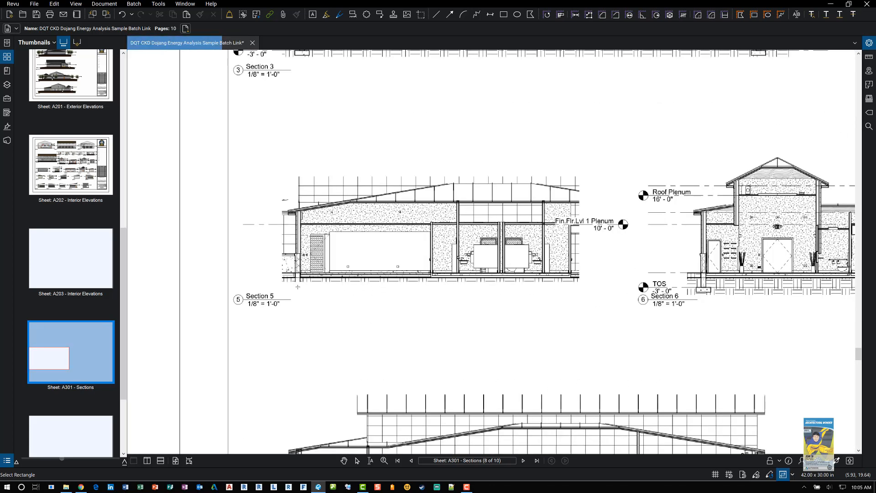
left_click_drag(241, 289, 632, 152)
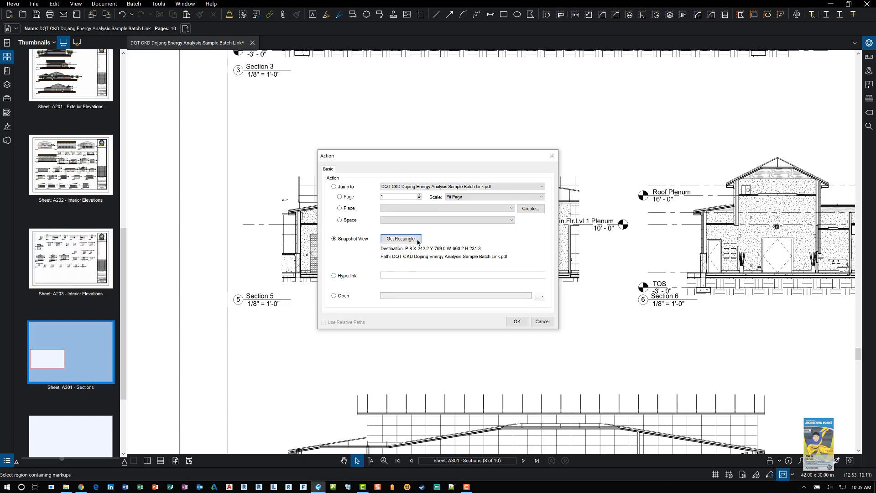
left_click(516, 323)
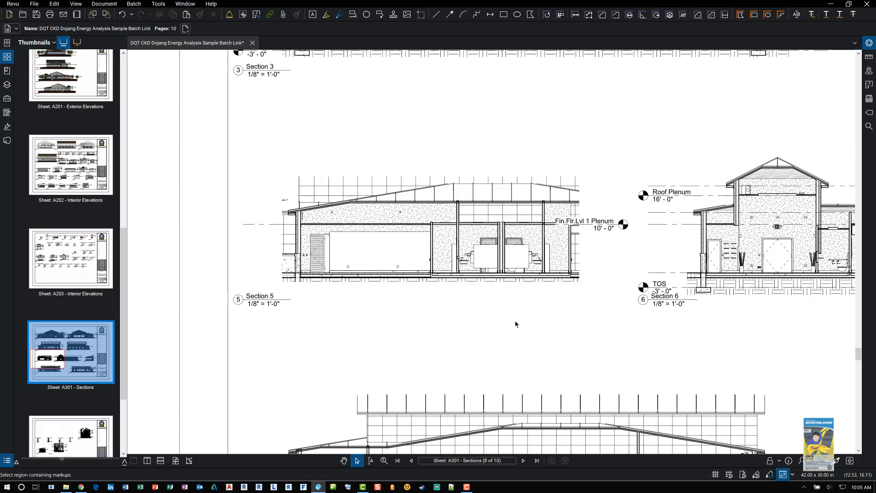
- Return to section callout 5 on sheet A103 - Dimension Plan and leave the Hyperlink tool for selection mode
left_click(123, 77)
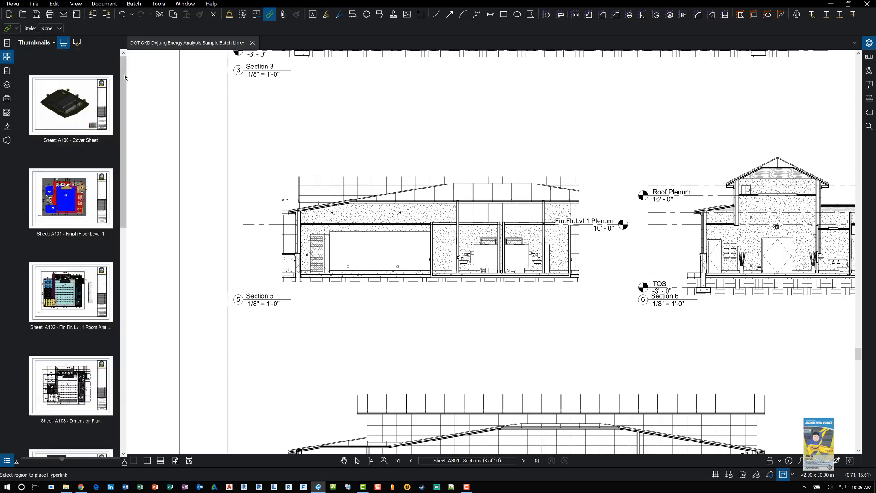
left_click(81, 361)
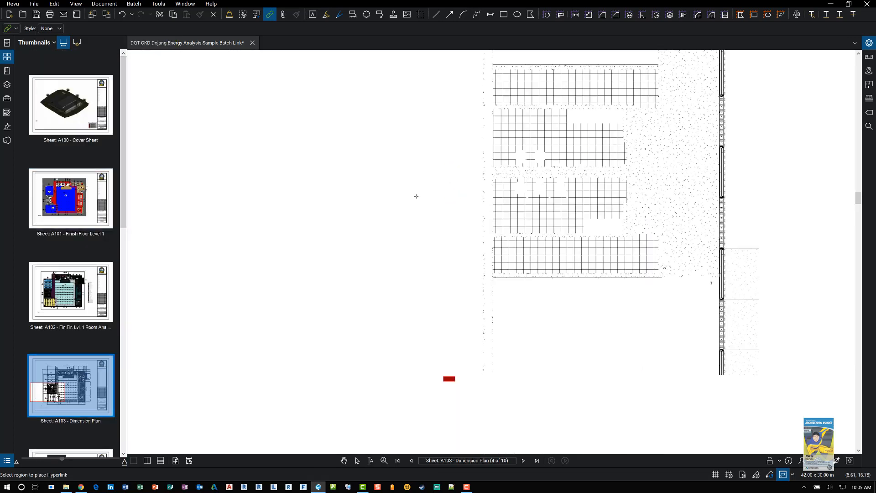
left_click_drag(393, 154, 318, 325)
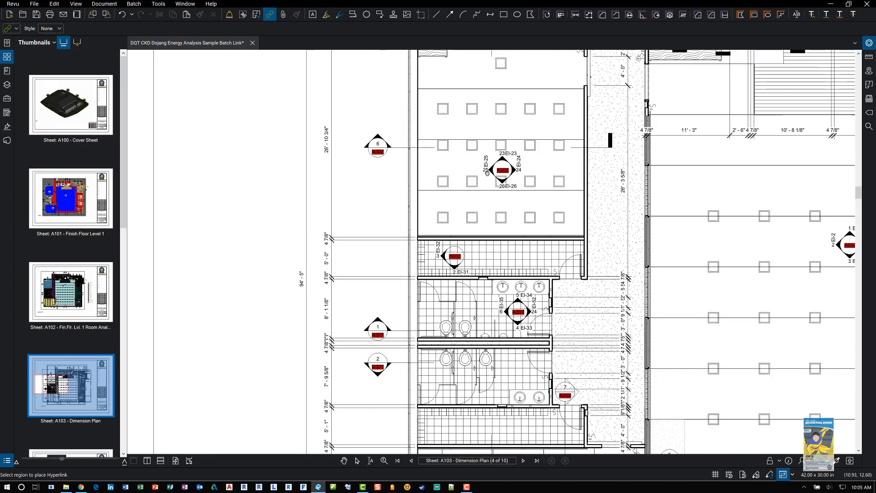
left_click_drag(487, 173, 375, 301)
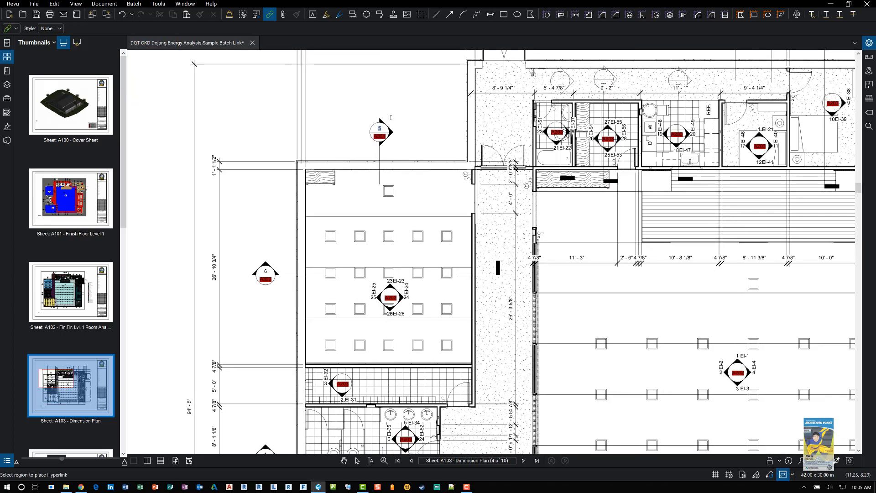
scroll(390, 117, "up", 5)
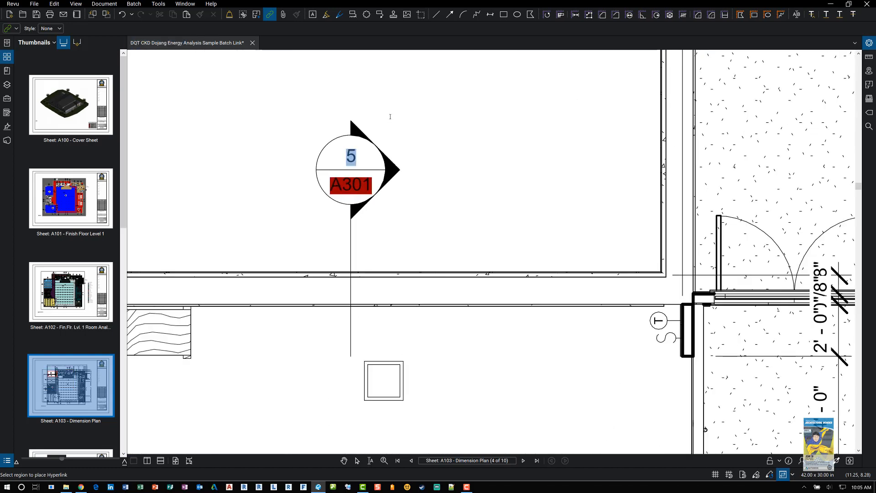
left_click(358, 461)
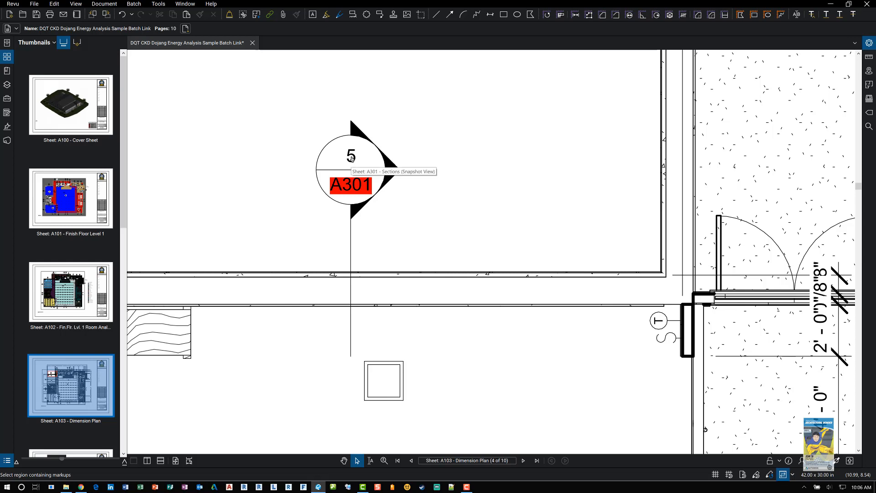
- Edit the properties of the hyperlink over the number 5 to make it visible in yellow with the Fill style
right_click(352, 158)
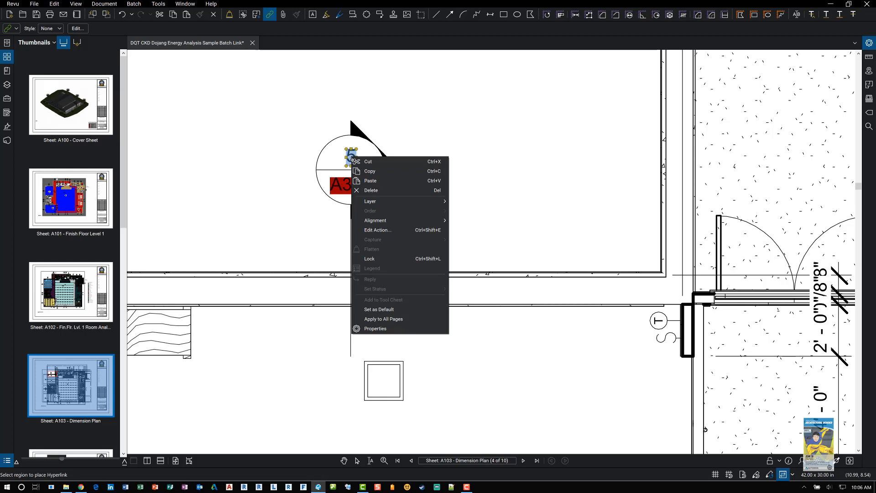
left_click(378, 332)
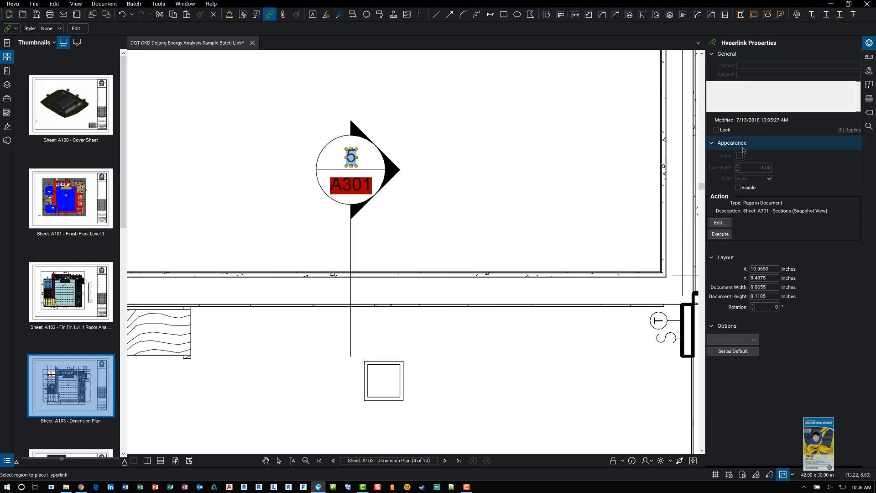
left_click(738, 187)
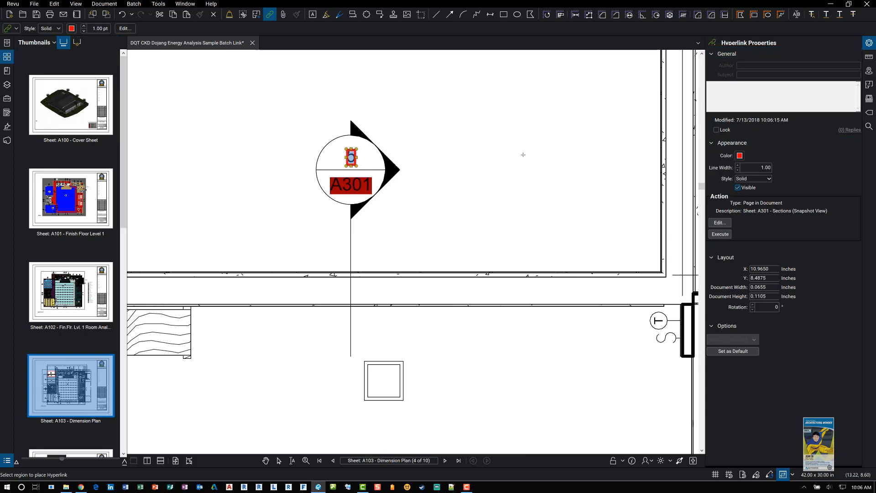
left_click(739, 156)
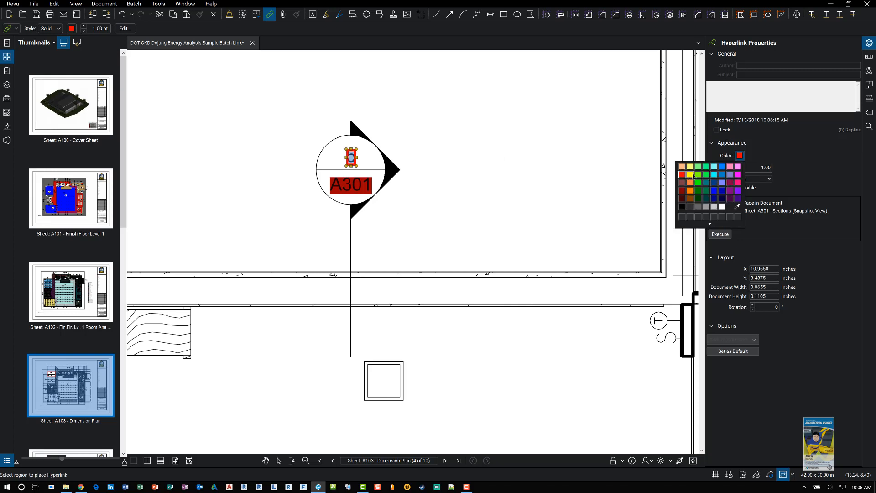
left_click(690, 174)
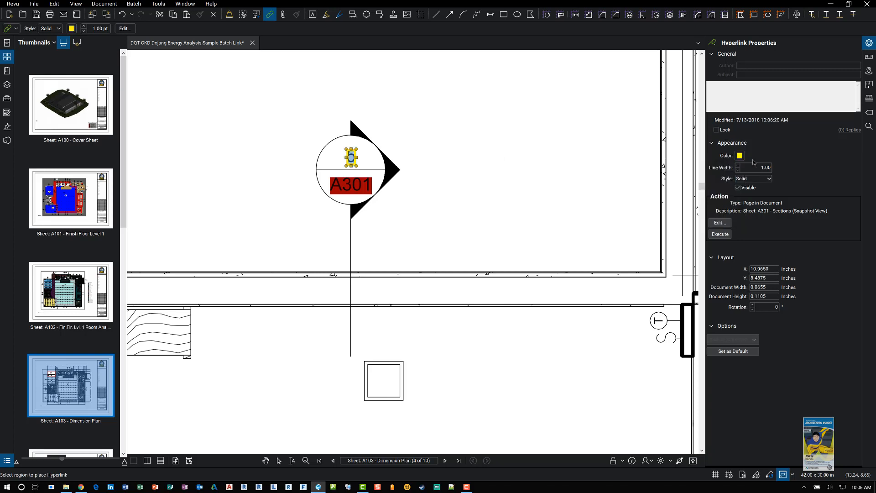
left_click(752, 181)
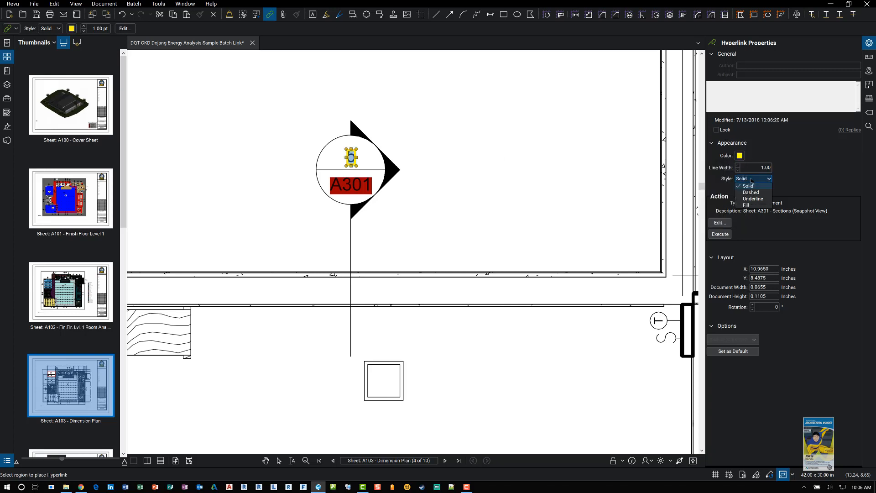
left_click(755, 209)
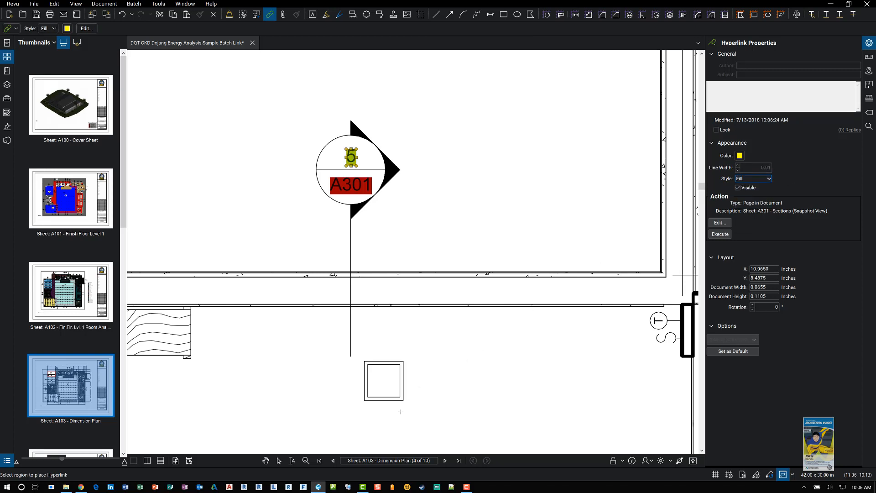
- Deselect the yellow hyperlink in selection mode and test it by following it to its destination
left_click(279, 460)
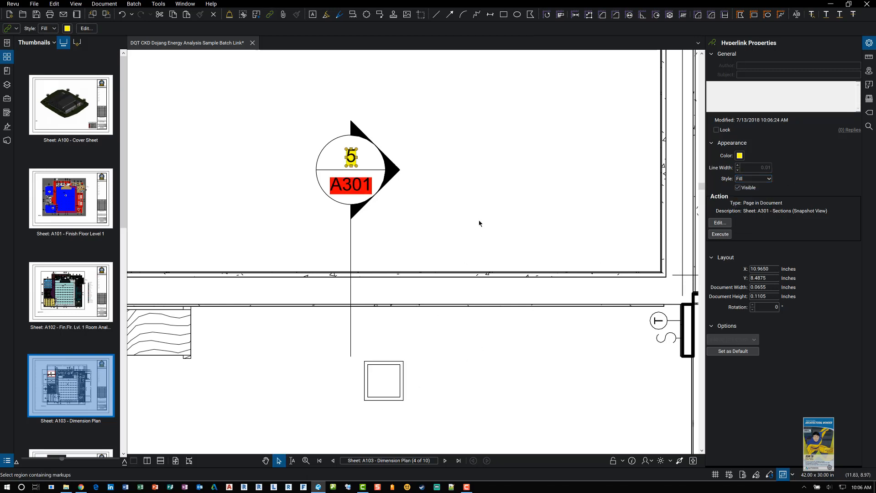
left_click(479, 223)
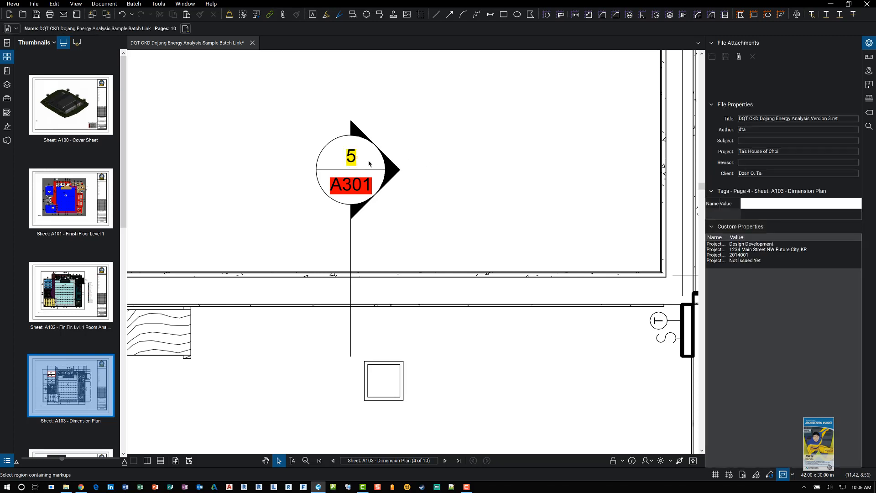
left_click(355, 161)
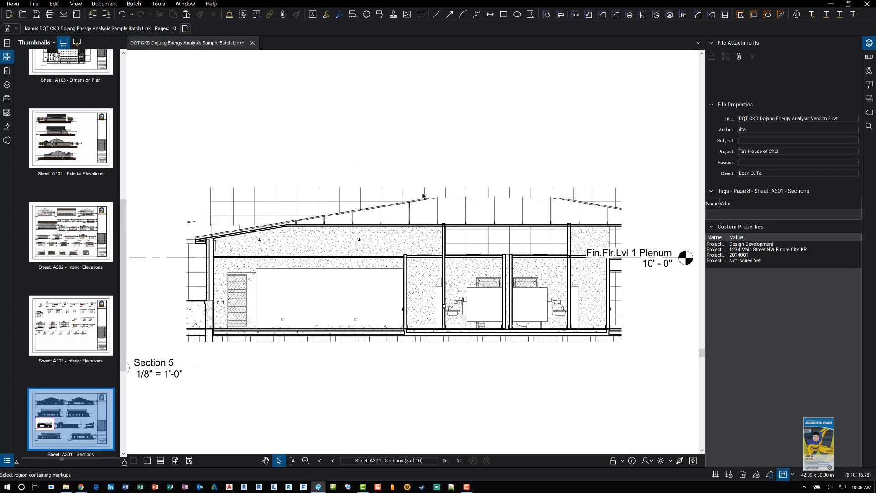
- On sheet A202 - Interior Elevations, place a hyperlink over the bamboo vase in elevation El-13 and choose Hyperlink as its action
left_click(124, 95)
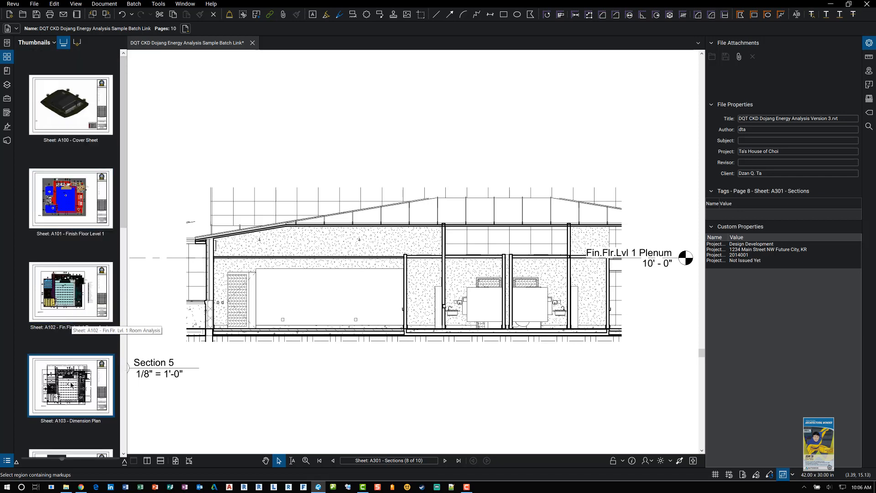
left_click(123, 288)
left_click(85, 170)
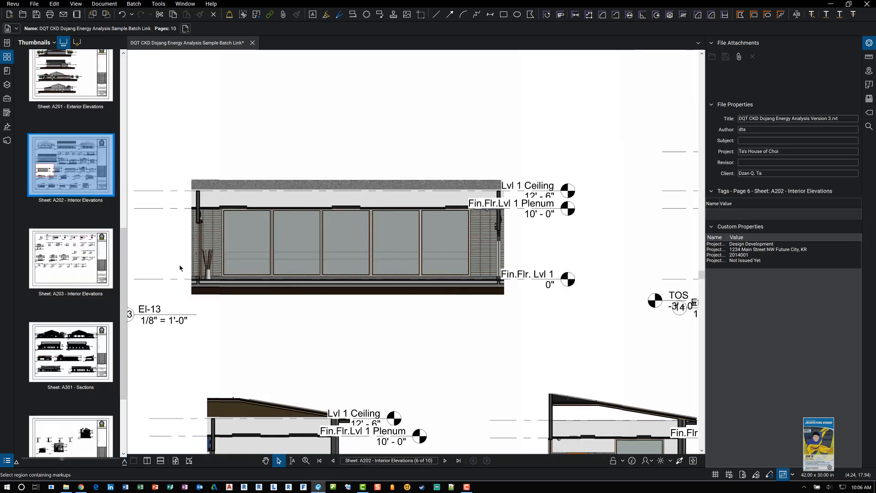
scroll(215, 254, "up", 5)
scroll(275, 255, "up", 2)
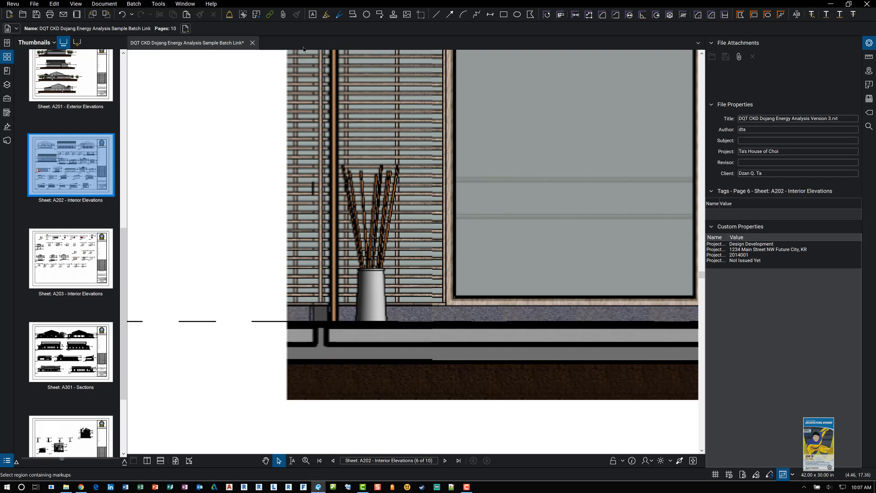
left_click(271, 15)
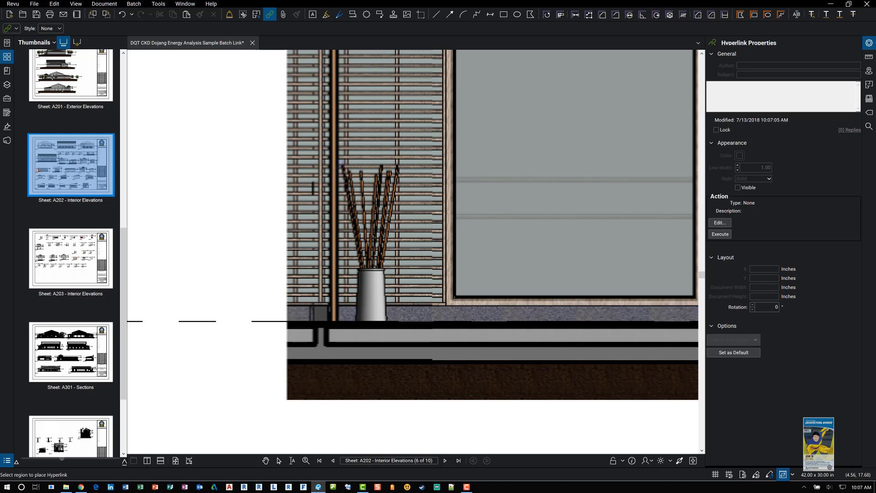
mouse_move(341, 161)
left_mouse_down()
mouse_move(375, 164)
mouse_move(386, 280)
mouse_move(404, 296)
mouse_move(405, 322)
left_mouse_up()
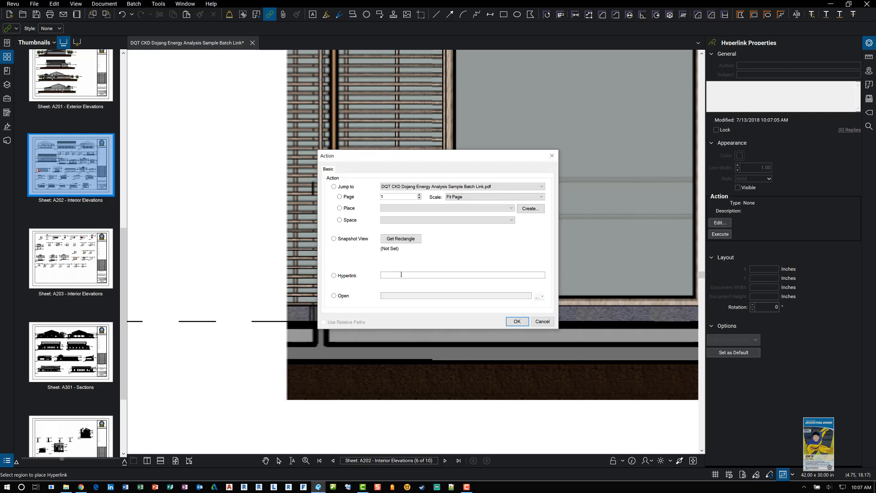
left_click(335, 275)
- Switch to Microsoft Edge, search Google for "decorative bamboo plants" and open Amazon's "LUCKY BAMBOO SET DECORATION RIVER ROCK" result
left_click(95, 487)
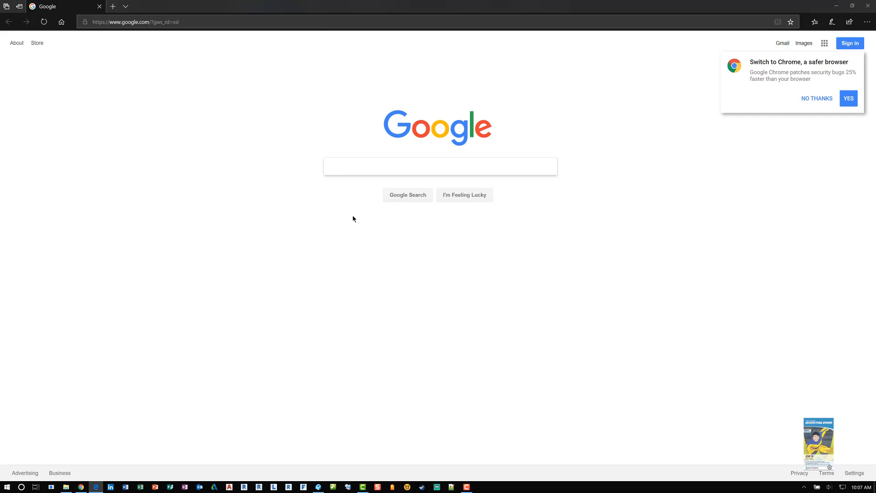
type("decorative ba")
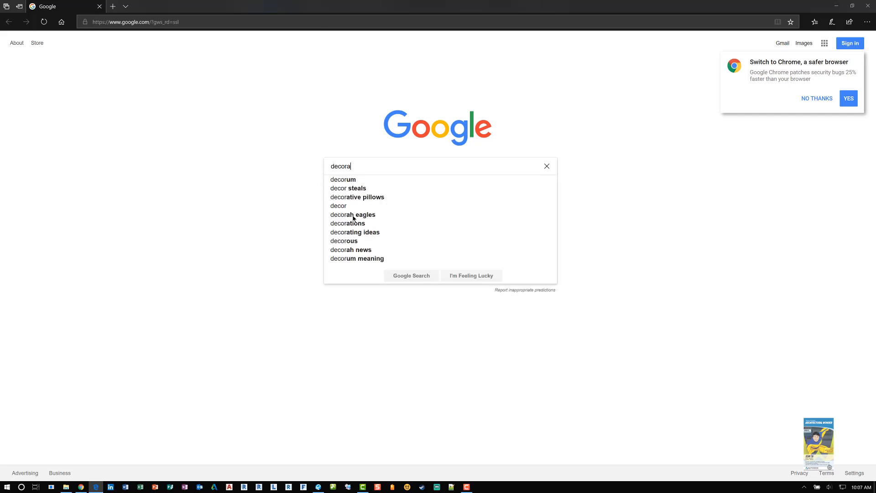
type("oo plants")
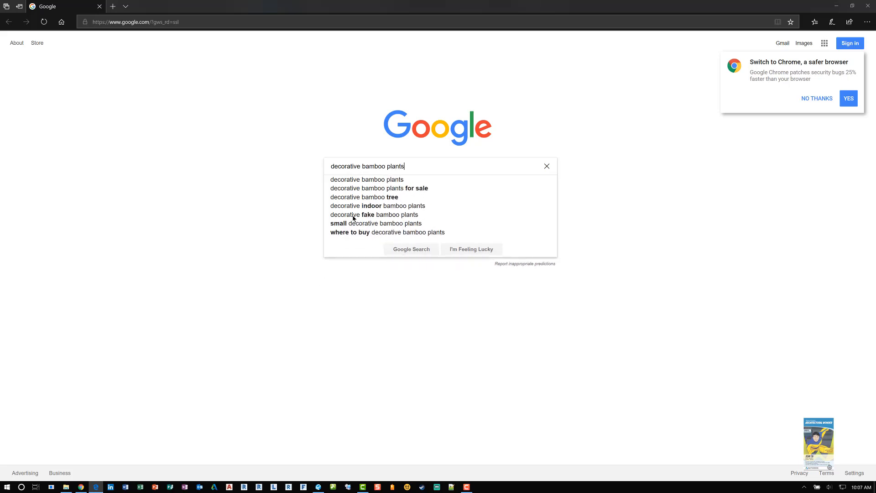
key("Return")
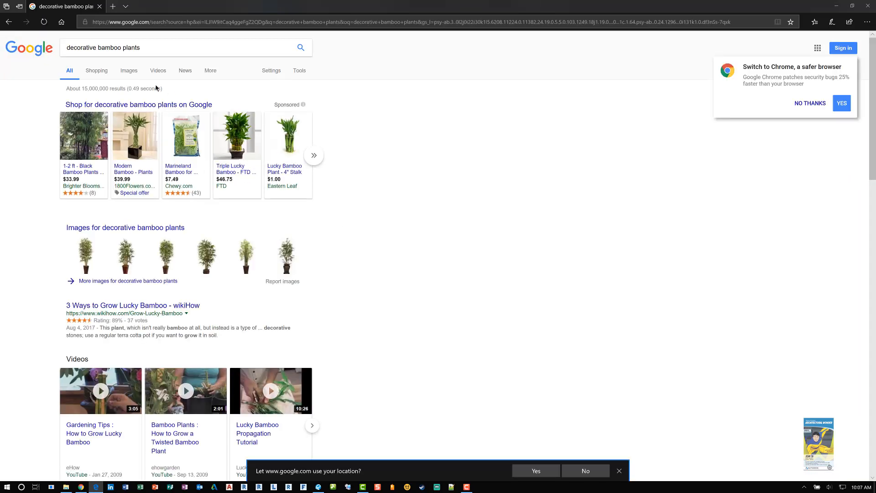
scroll(329, 259, "down", 7)
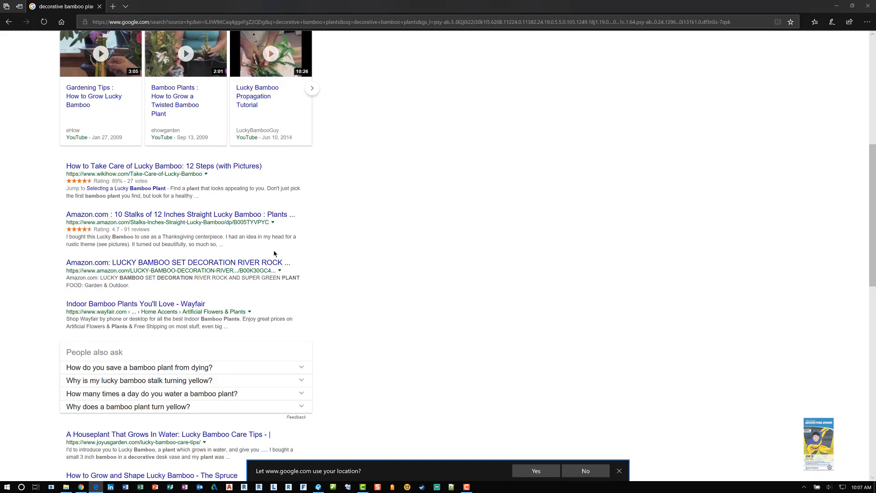
left_click(247, 263)
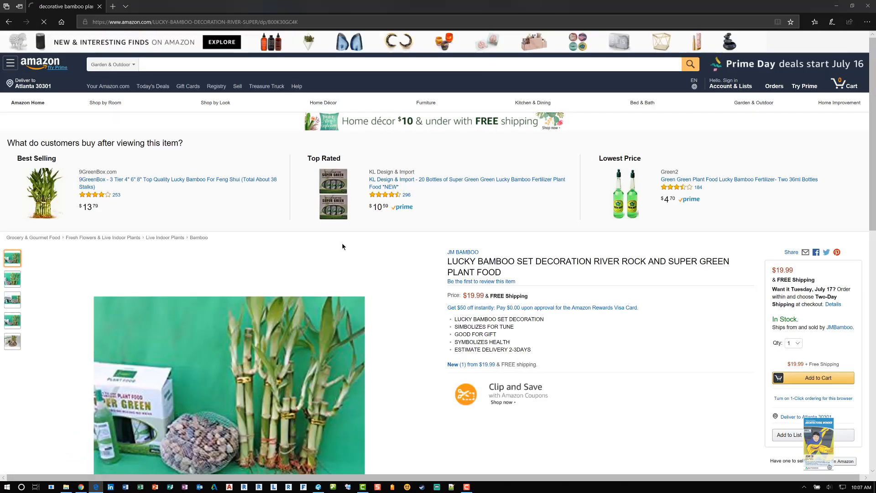
- Look over the Lucky Bamboo product page and copy its web address
scroll(380, 336, "down", 2)
scroll(380, 336, "down", 1)
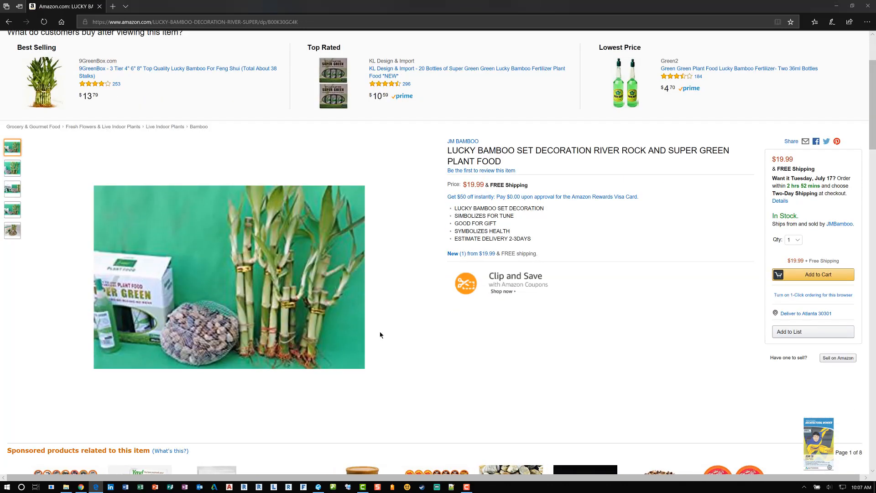
scroll(370, 285, "up", 3)
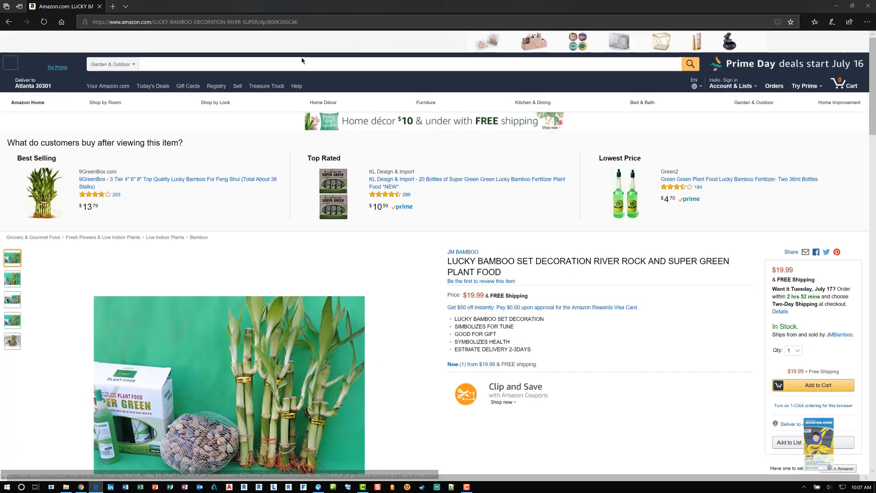
left_click(288, 22)
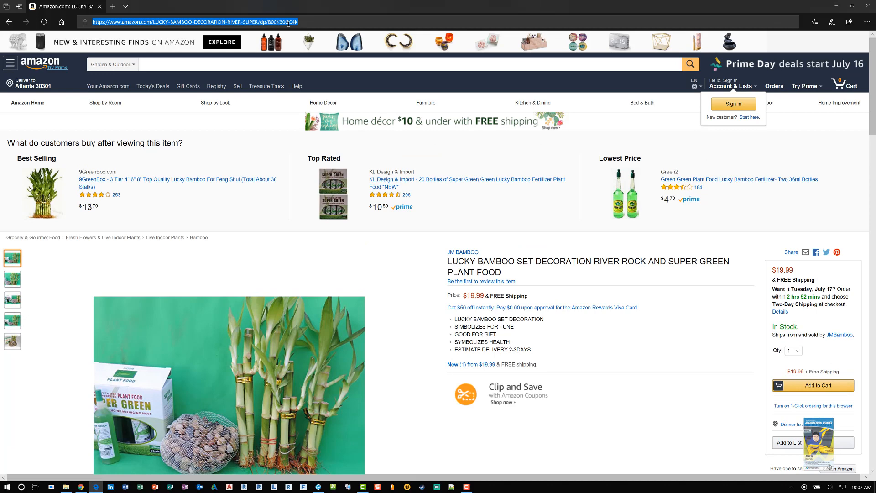
right_click(289, 22)
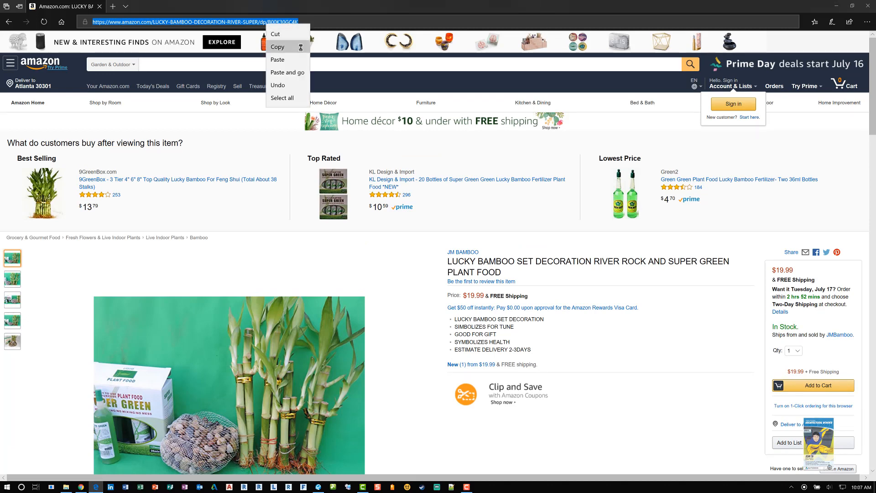
left_click(279, 45)
- Return to Bluebeam Revu, paste the copied Amazon address as the hyperlink's target and accept the action
left_click(837, 6)
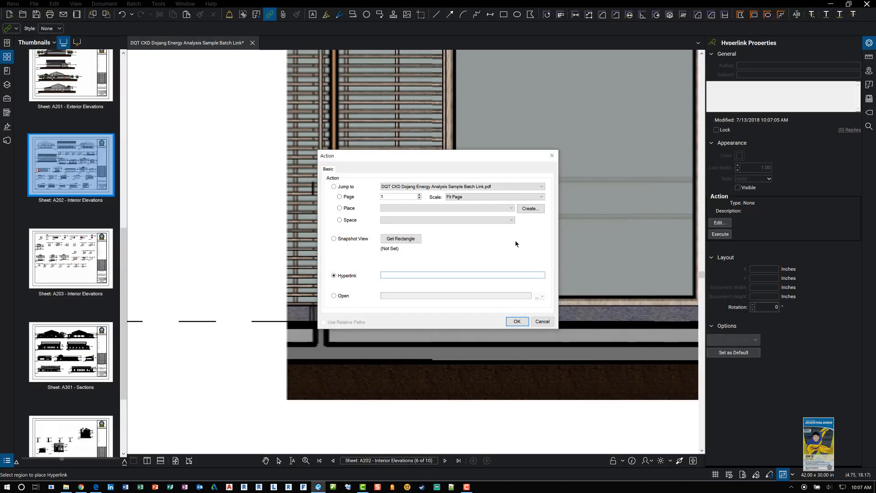
right_click(417, 276)
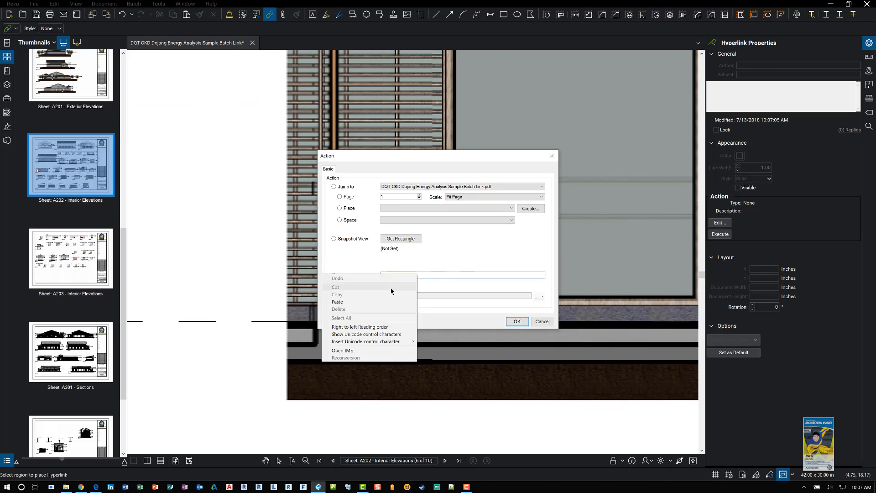
left_click(378, 299)
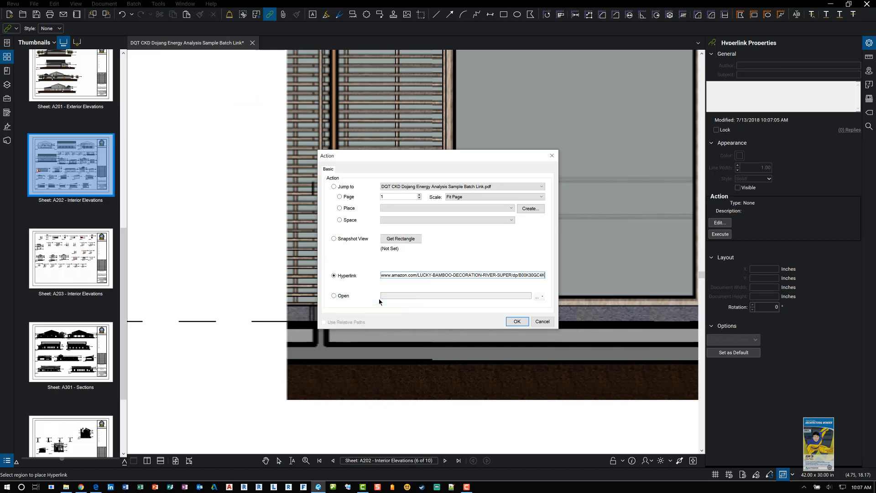
left_click(517, 322)
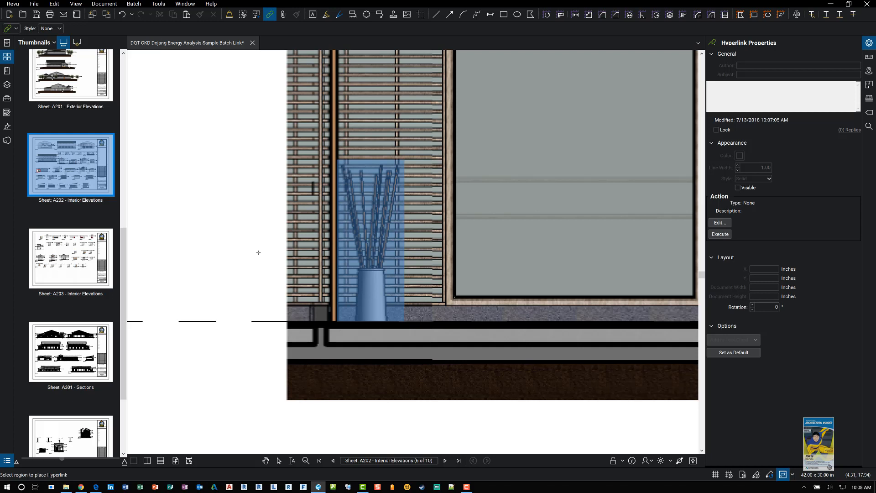
- Leave the Hyperlink tool for selection mode, test the bamboo vase's link by following it, and close the web page it opens
left_click(279, 460)
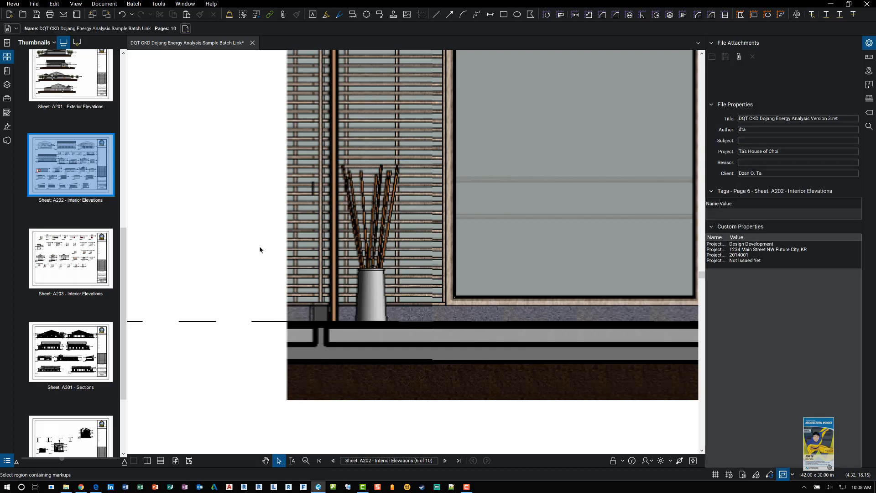
mouse_move(376, 226)
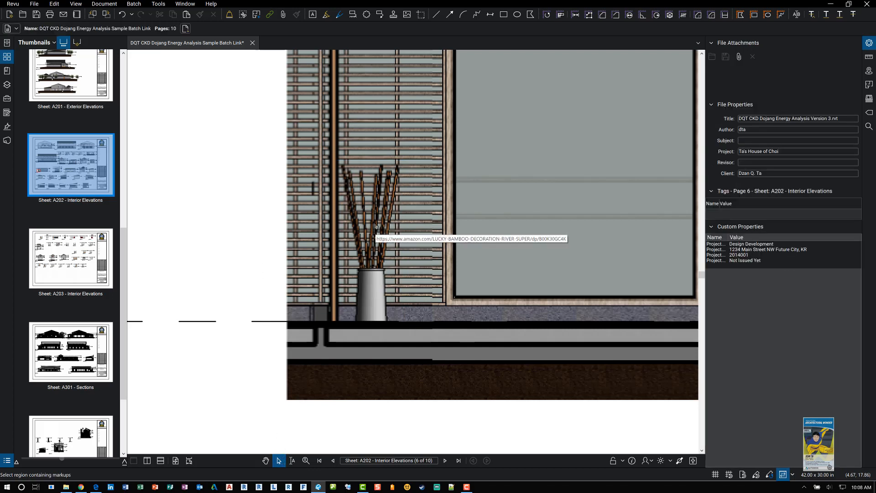
left_click(376, 227)
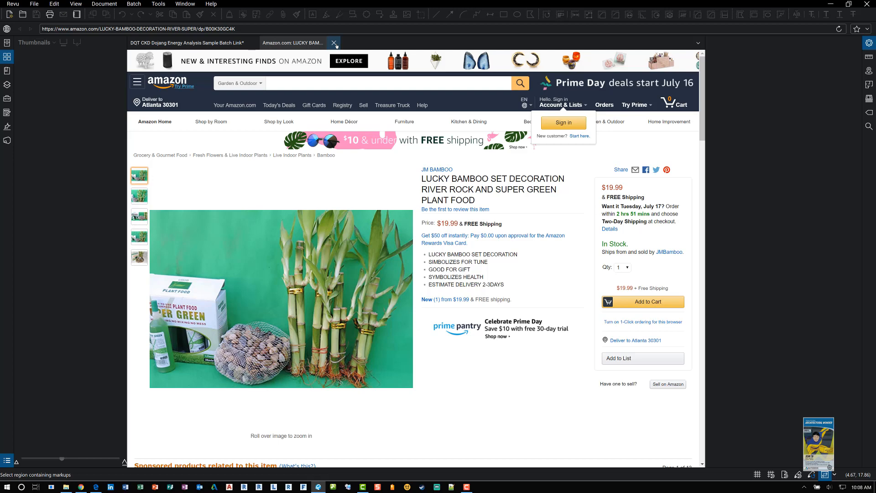
left_click(335, 43)
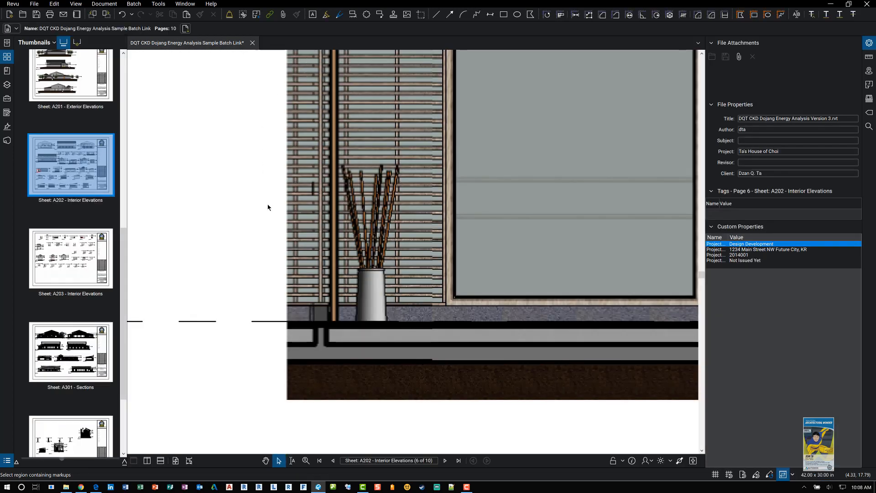
- Place a hyperlink rectangle around the Choi Kwang Do logo in the title block of sheet A202 - Interior Elevations
scroll(262, 223, "down", 3)
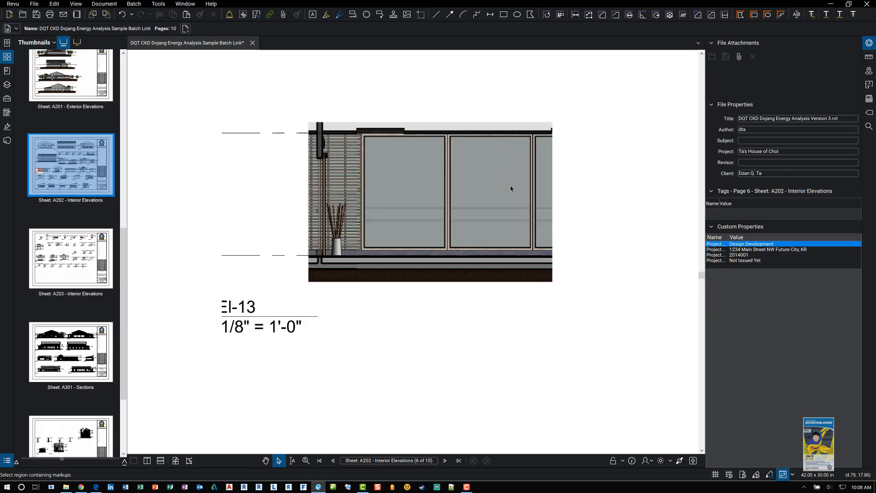
scroll(359, 306, "down", 5)
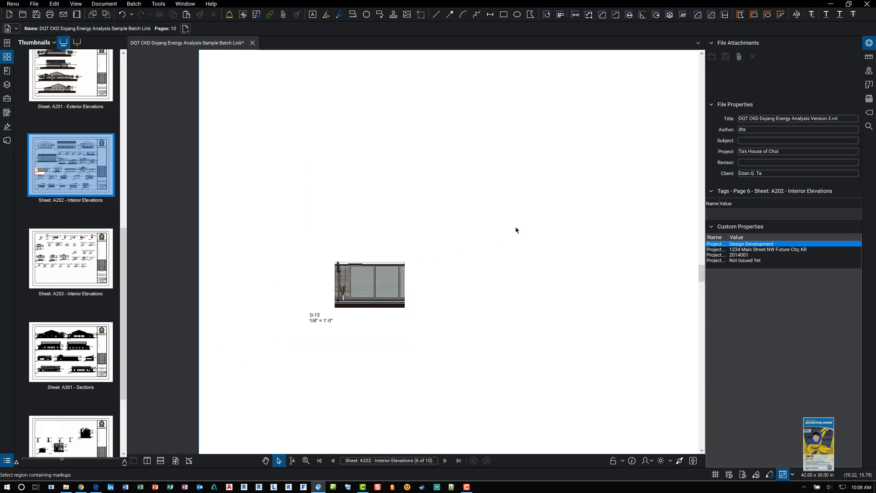
scroll(380, 242, "down", 3)
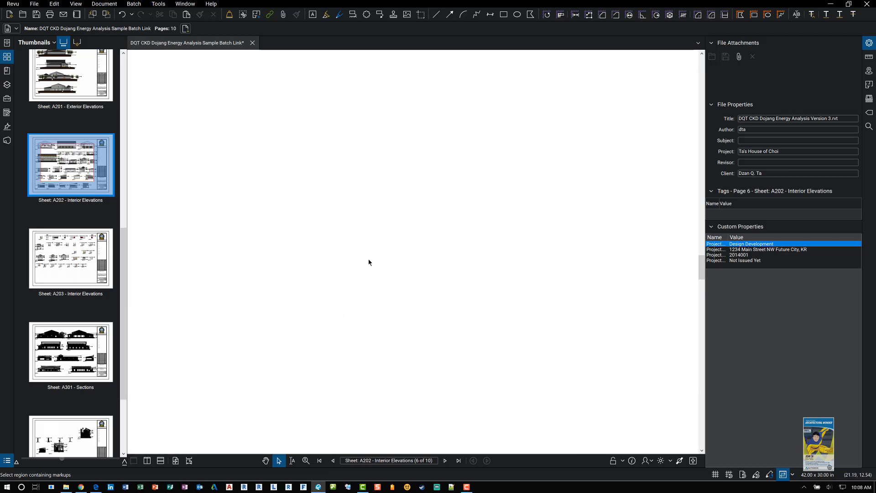
scroll(451, 247, "down", 3)
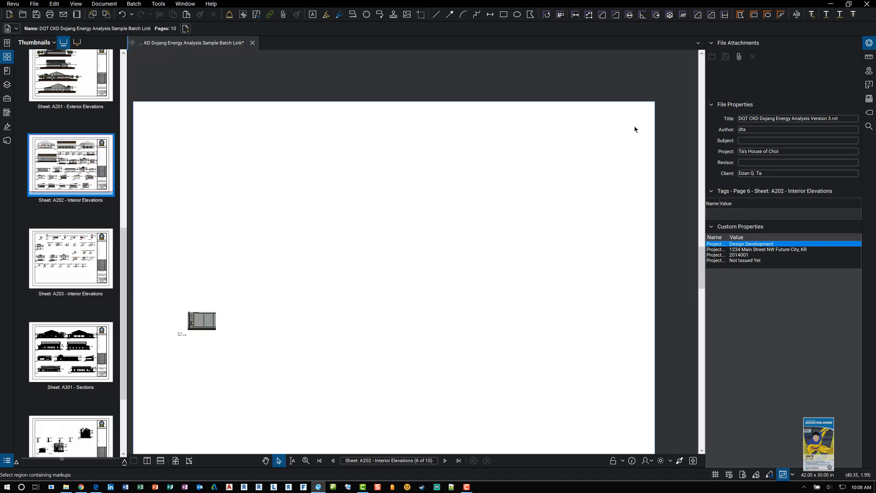
scroll(612, 139, "up", 4)
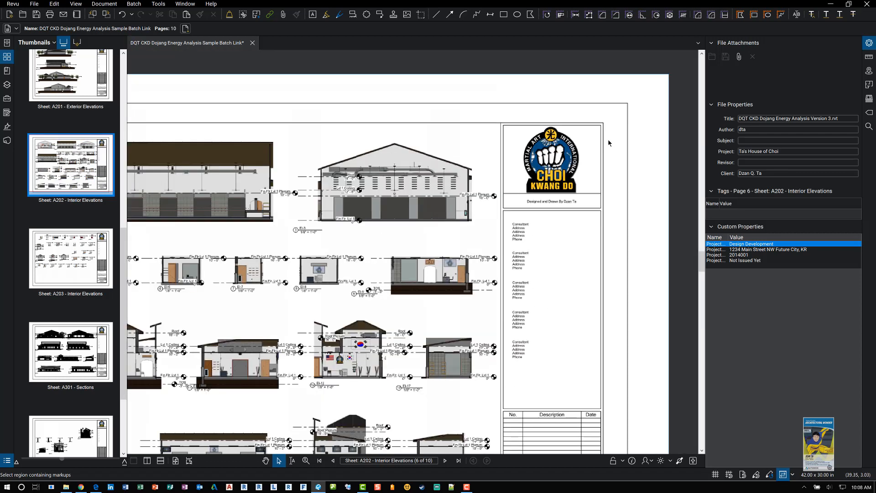
scroll(584, 155, "up", 5)
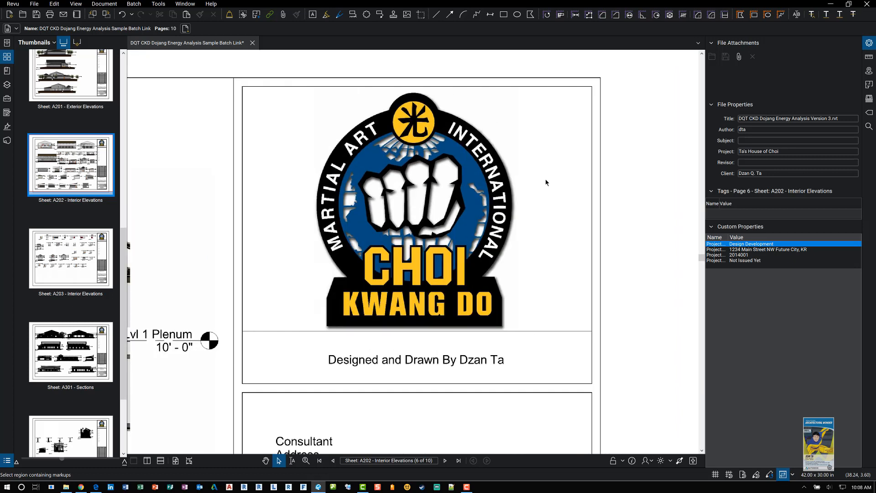
left_click(270, 15)
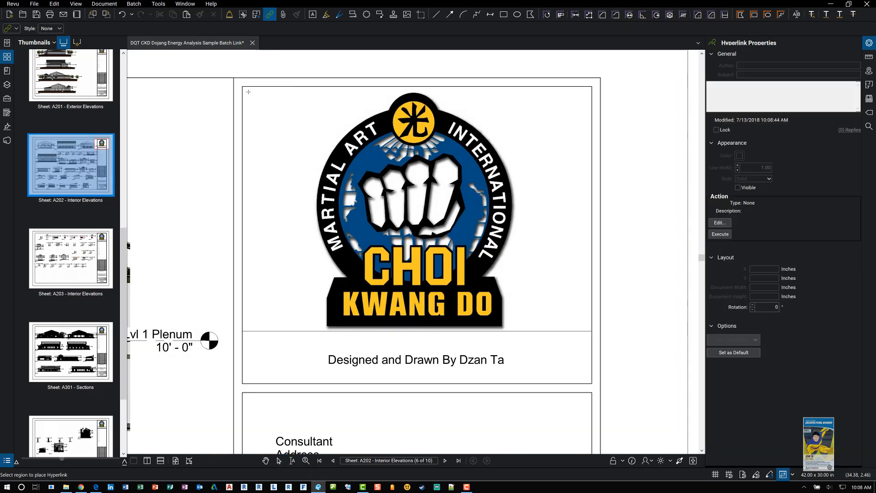
left_click_drag(248, 92, 587, 329)
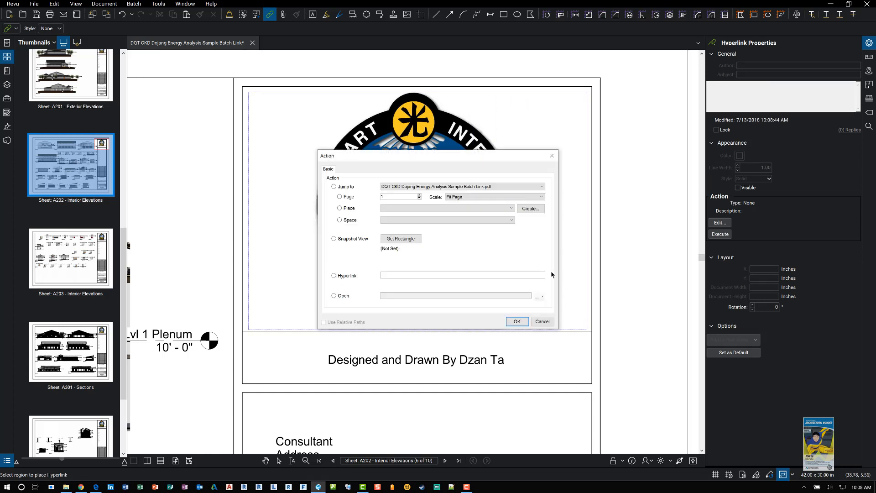
- Set the logo link's action to open a file and choose "Profile Pic 3.jpg" from the Pictures folder
left_click(338, 298)
left_click(540, 297)
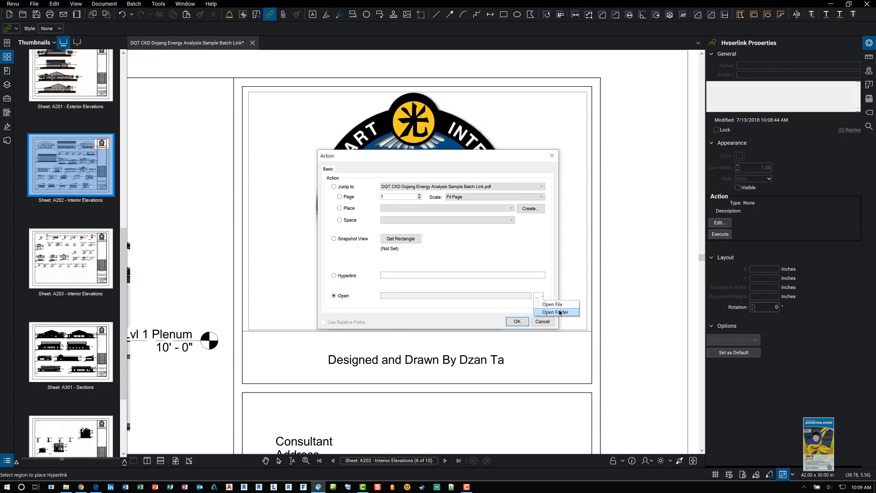
left_click(557, 306)
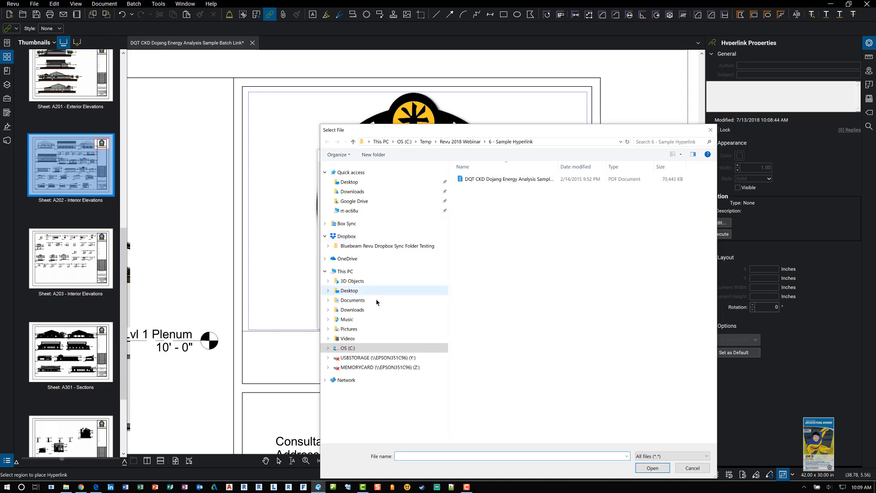
left_click(373, 329)
left_click(682, 270)
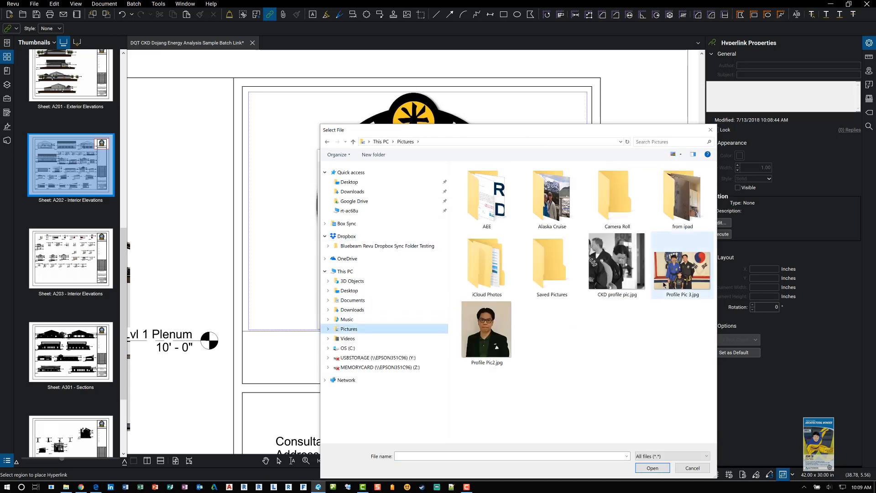
left_click(652, 468)
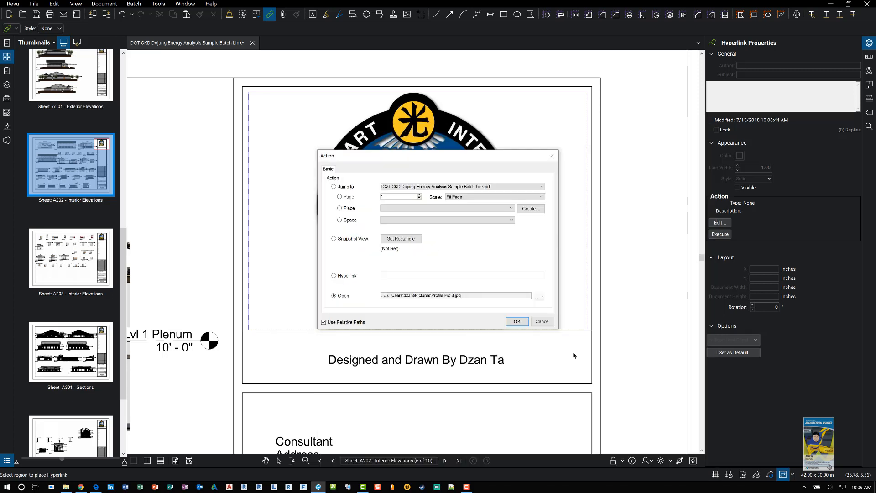
- Accept the logo link's action, leave the Hyperlink tool for selection mode, test the link by following it, and close the picture it opens
left_click(516, 321)
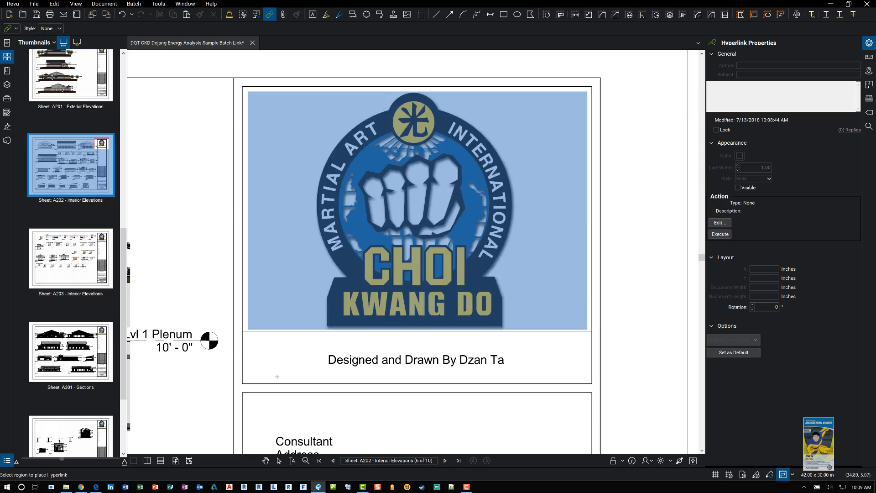
left_click(279, 460)
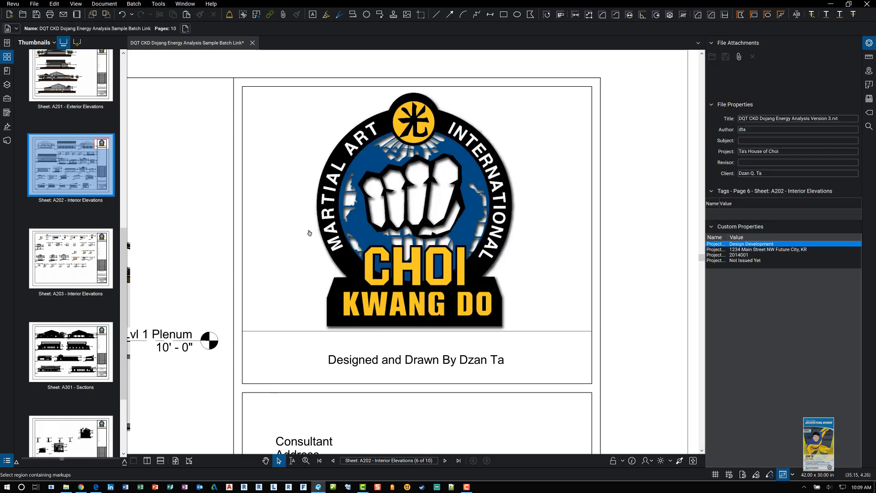
left_click(310, 233)
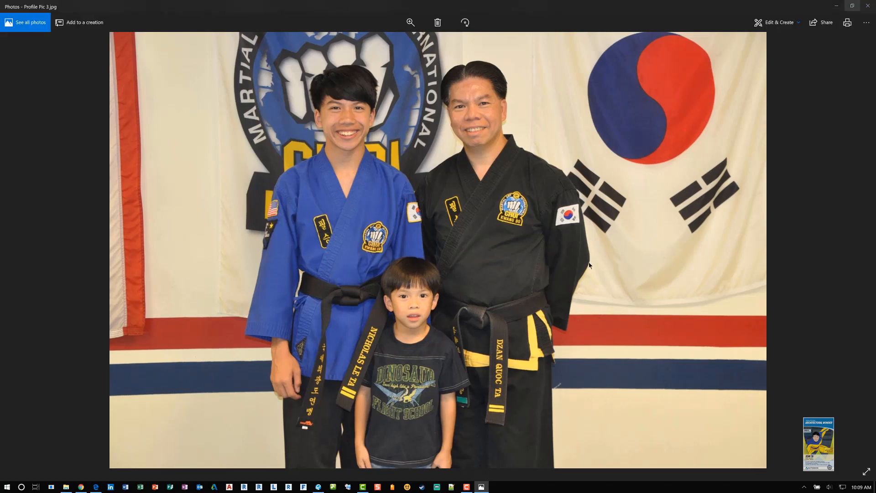
left_click(868, 5)
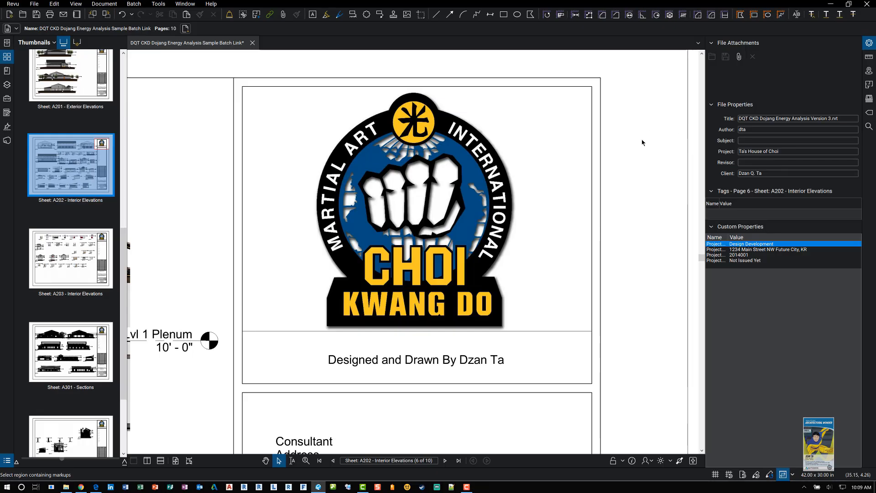
- Edit the logo hyperlink's action to open the AEE folder in Pictures instead of a file, and accept the change
right_click(501, 201)
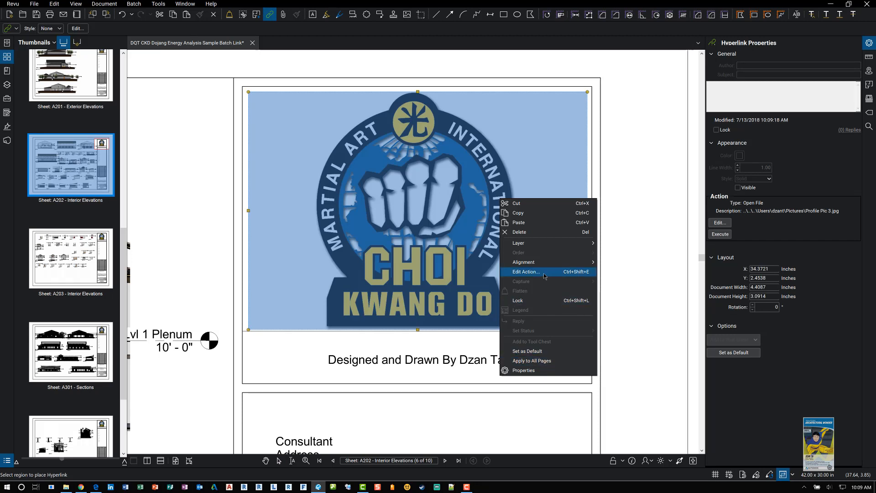
left_click(526, 271)
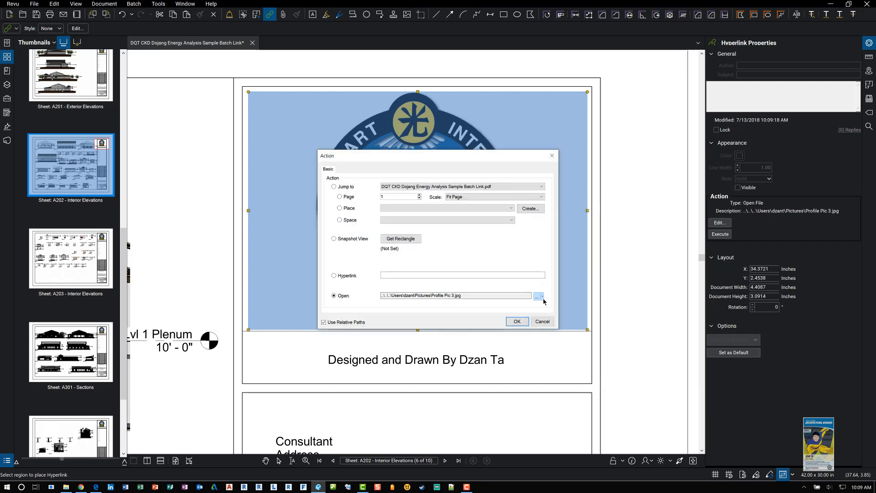
left_click(543, 298)
left_click(550, 313)
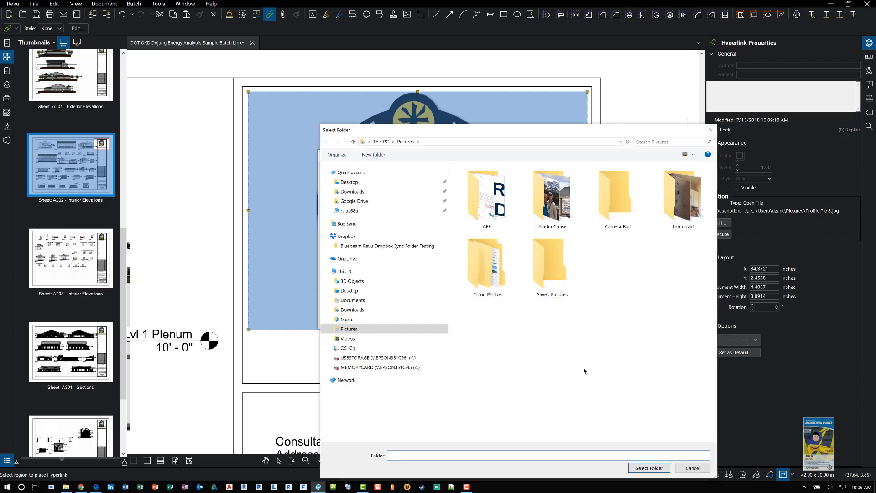
left_click(487, 196)
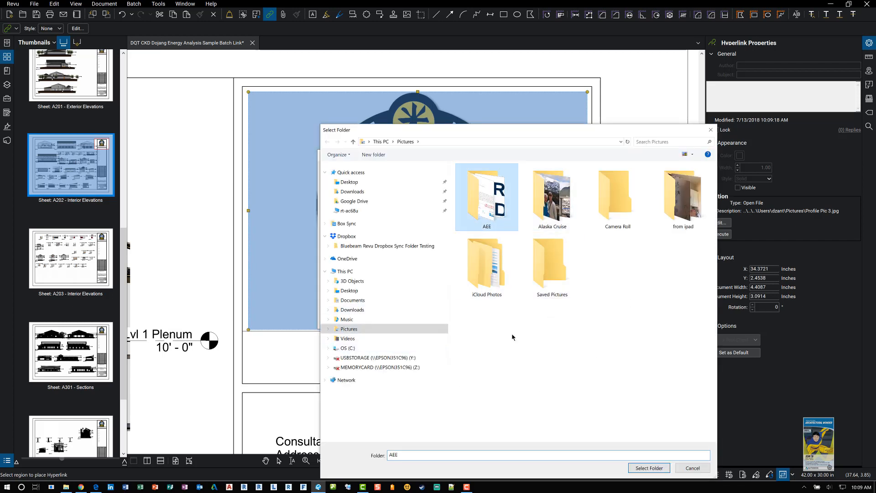
left_click(649, 467)
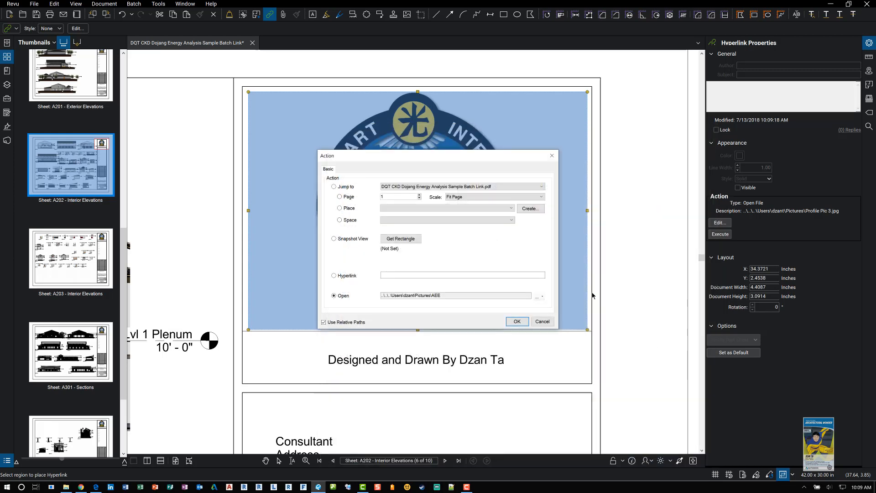
left_click(514, 318)
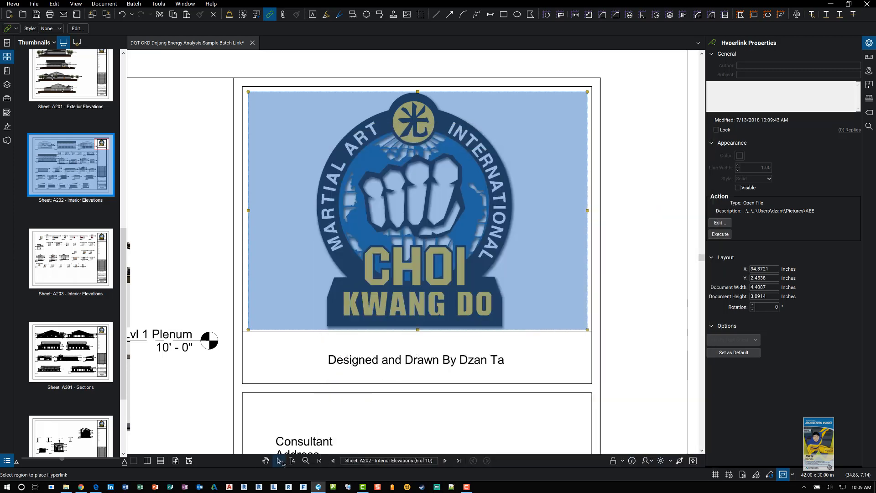
- Return to selection mode, test the logo's folder link by following it, and close the folder window it opens
left_click(279, 461)
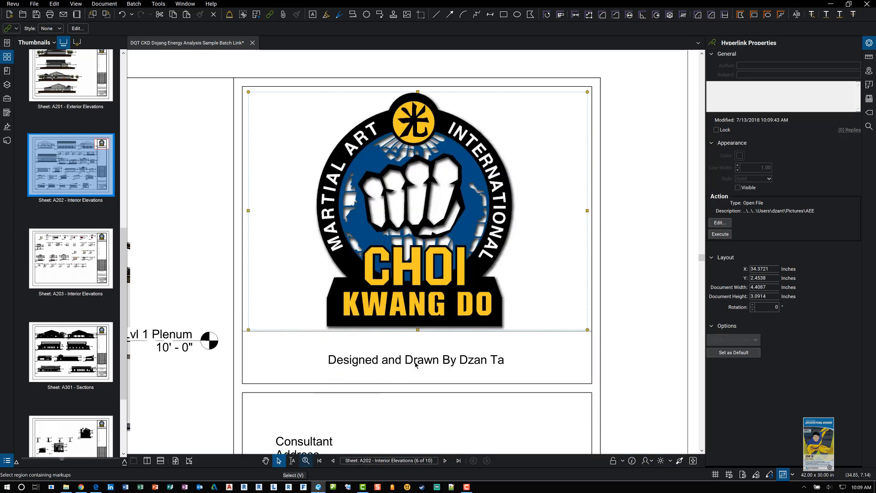
left_click(432, 209)
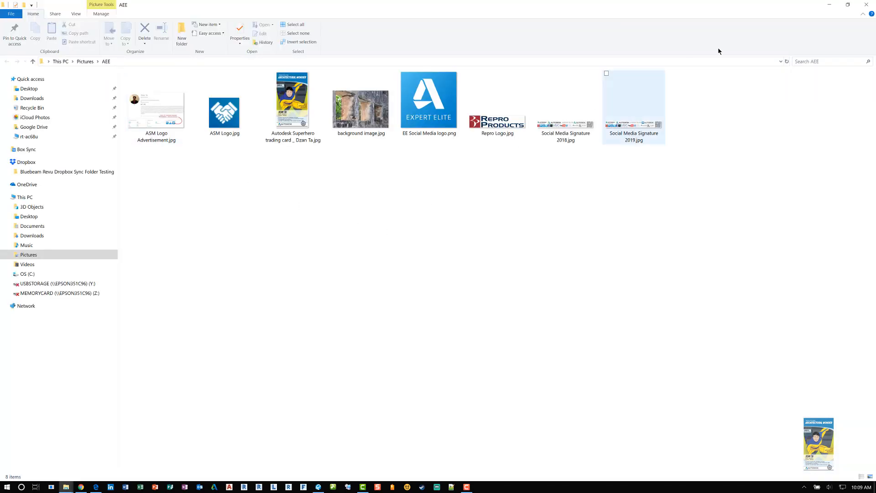
left_click(866, 4)
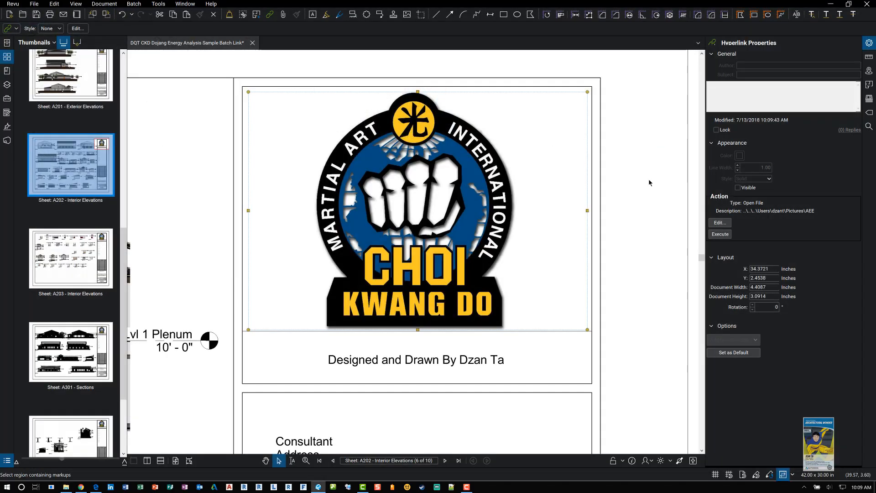